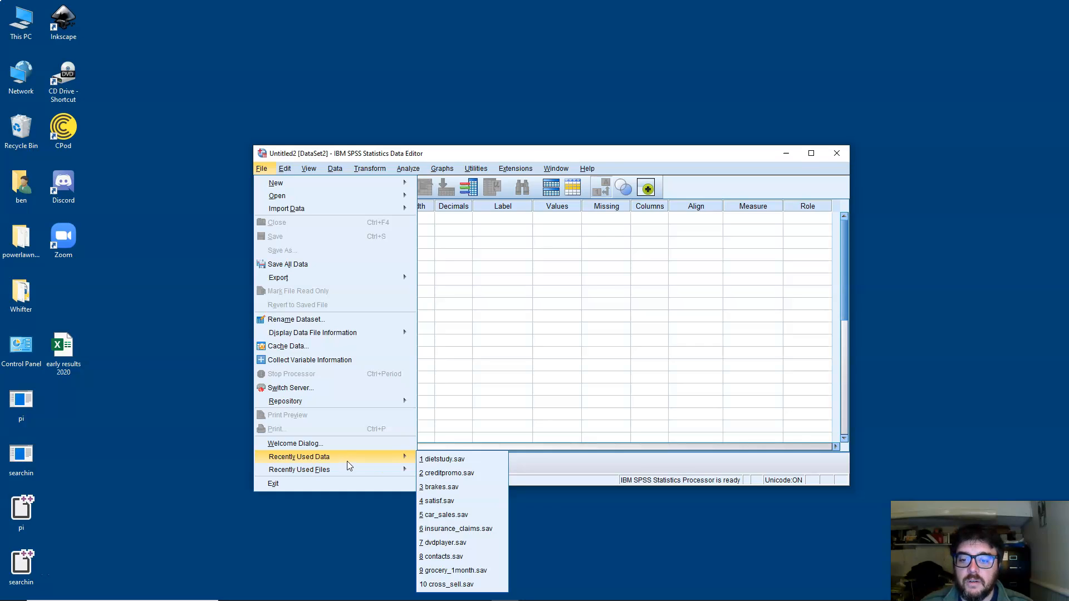
Step: Open the recently used dataset insurance_claims.sav and display its case records
left_click(464, 532)
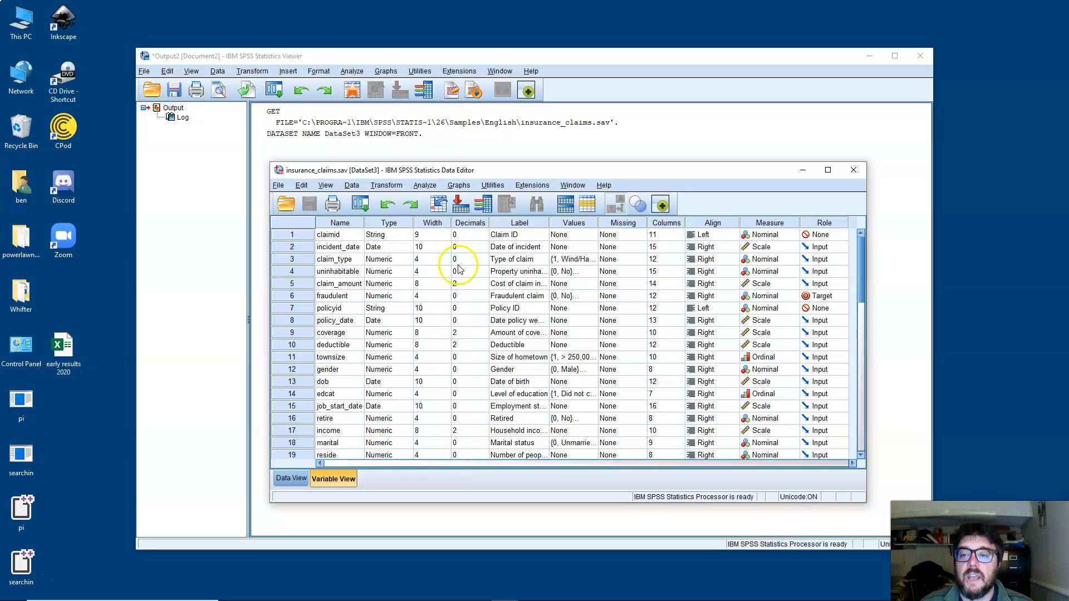
scroll(584, 285, "down", 1)
scroll(551, 373, "up", 1)
left_click(280, 482)
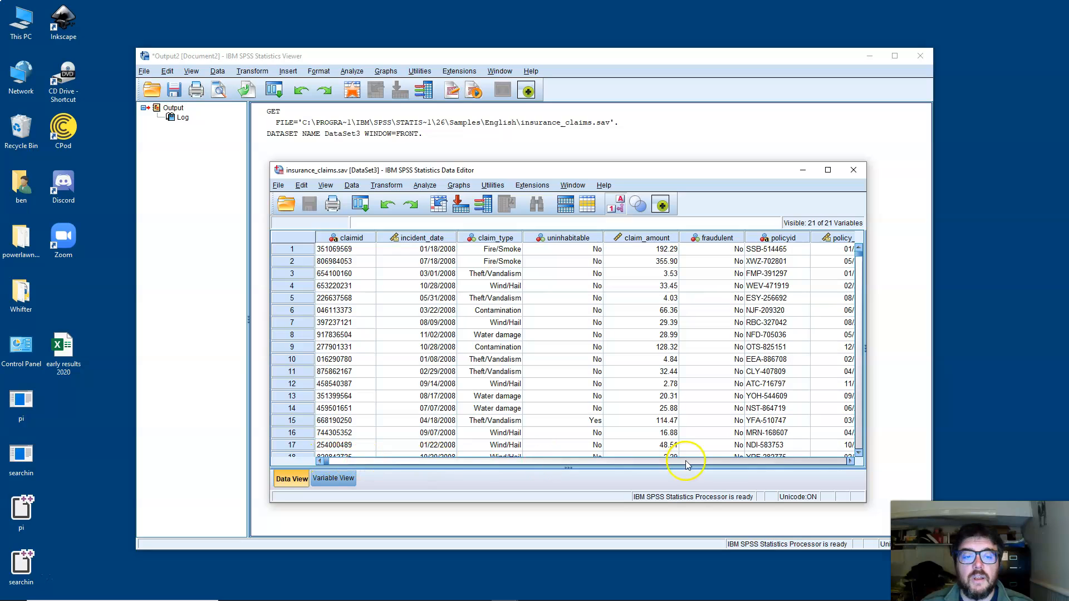
Step: Return to the variable definitions and inspect the value labels of claim_type, leaving them unedited
left_click(333, 479)
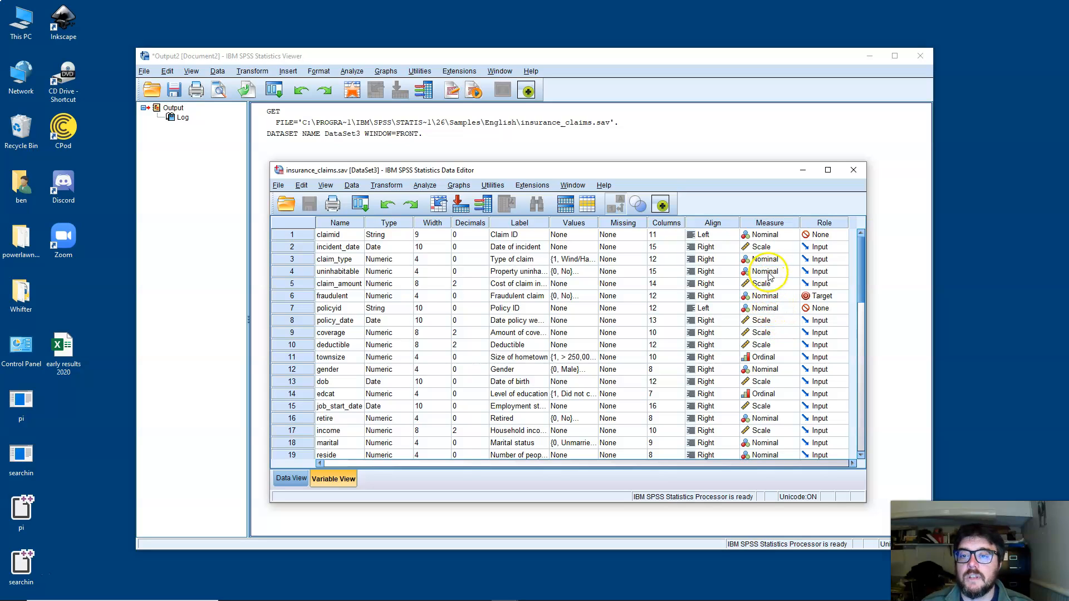
left_click(585, 260)
left_click(599, 260)
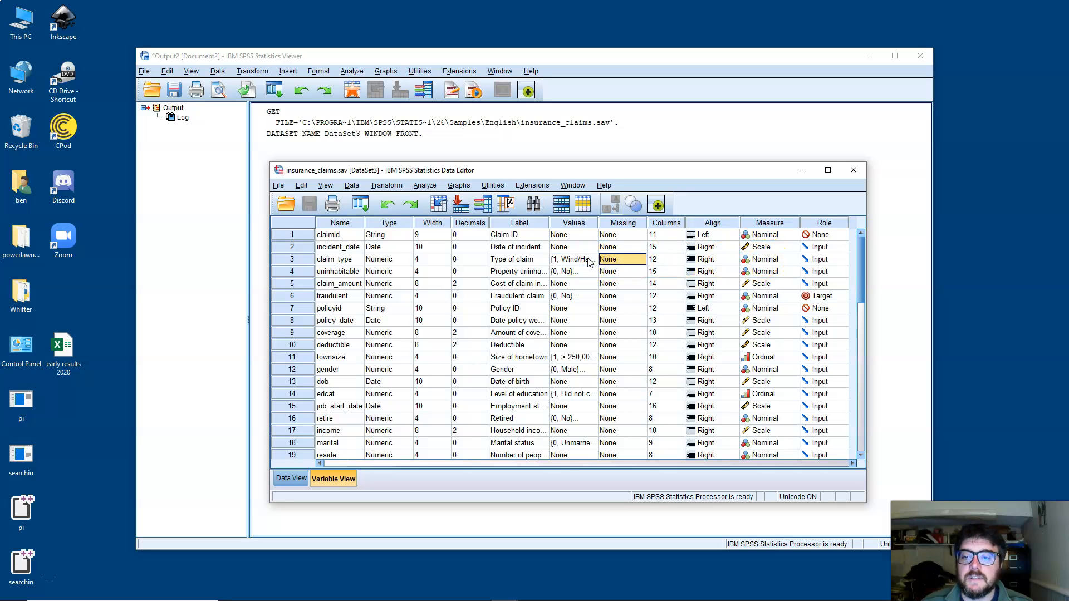
left_click(579, 260)
left_click(590, 260)
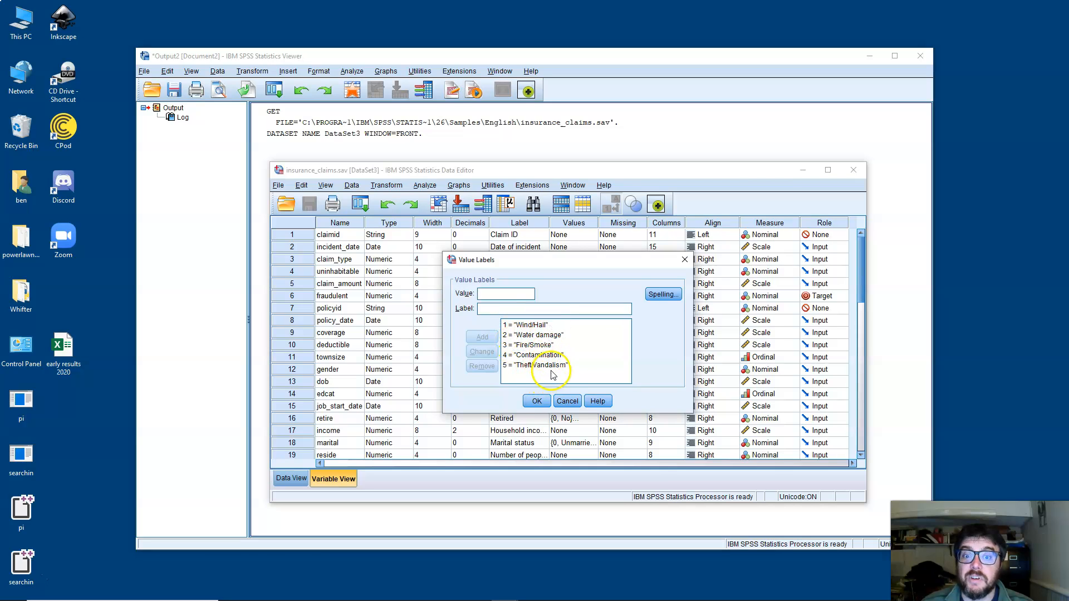
left_click(568, 402)
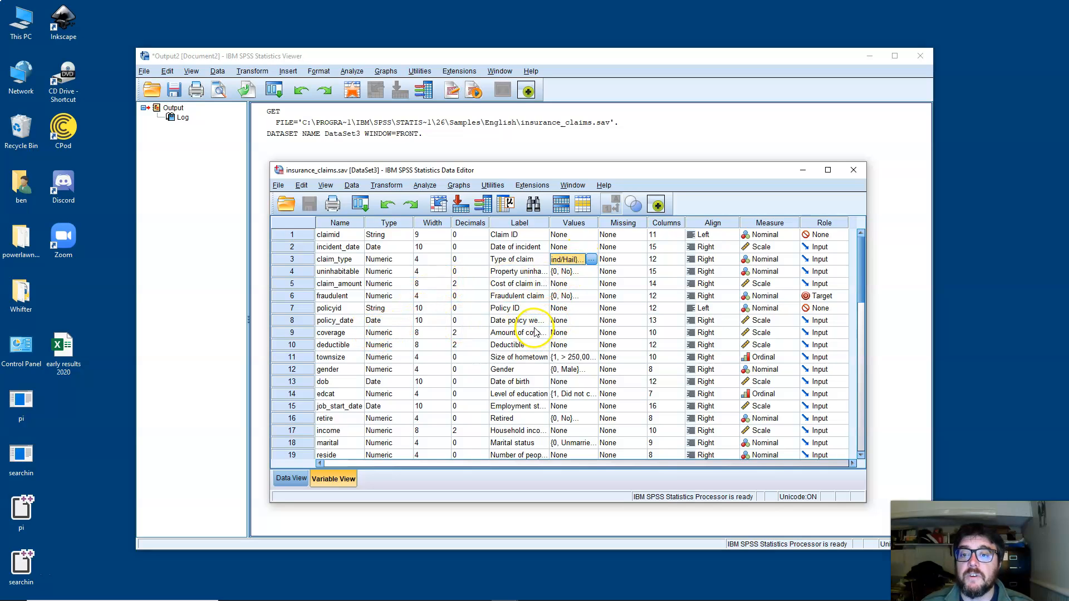
Step: Set up a One-Way ANOVA with Type of claim as the factor and Amount of coverage in thousands as the dependent variable
left_click(423, 185)
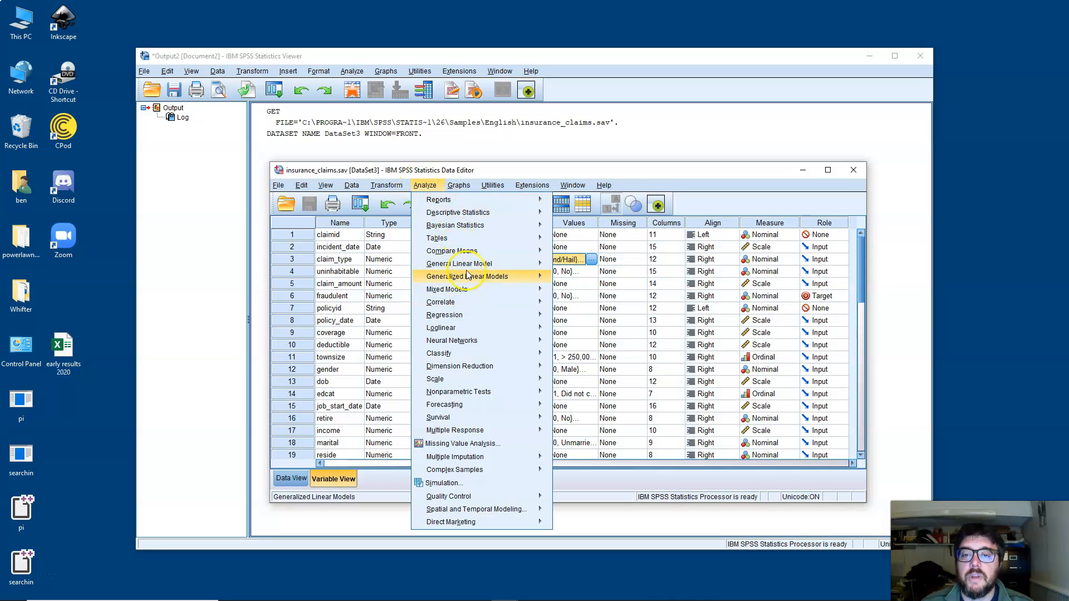
mouse_move(471, 251)
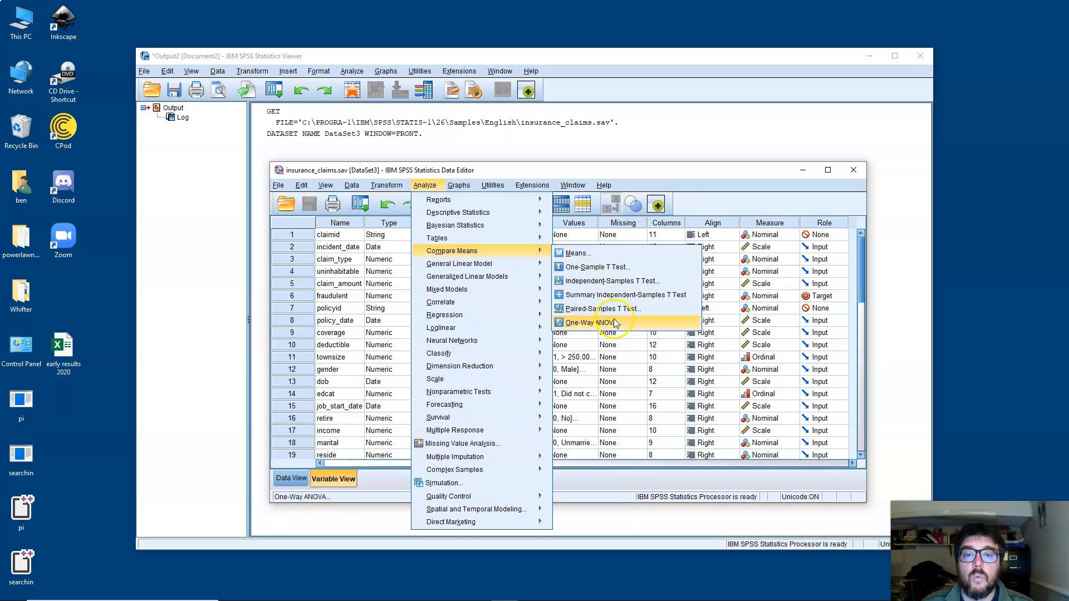
left_click(590, 323)
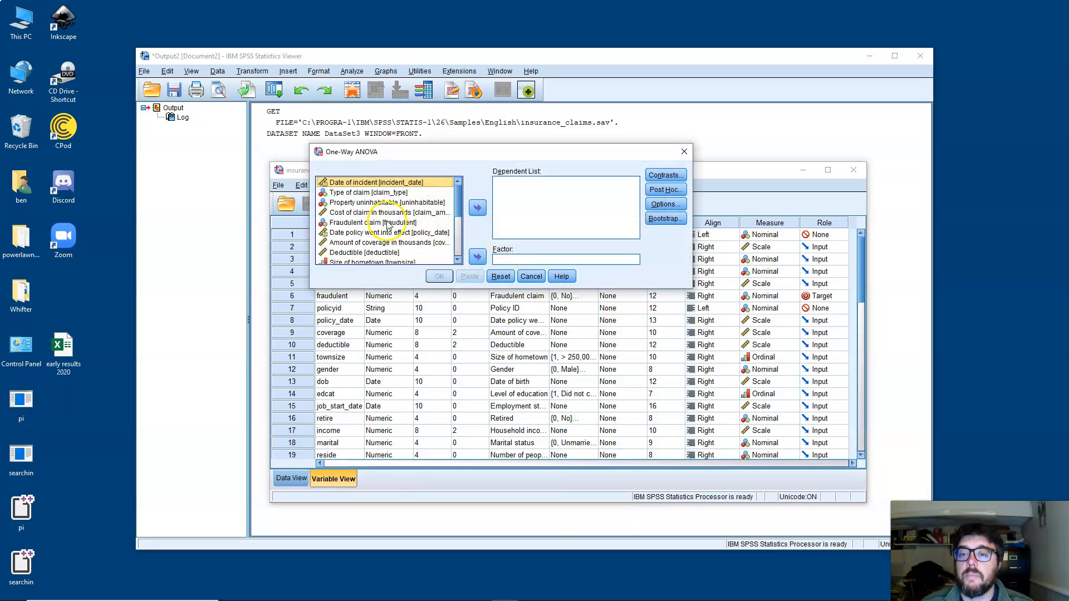
left_click(368, 193)
left_click(476, 257)
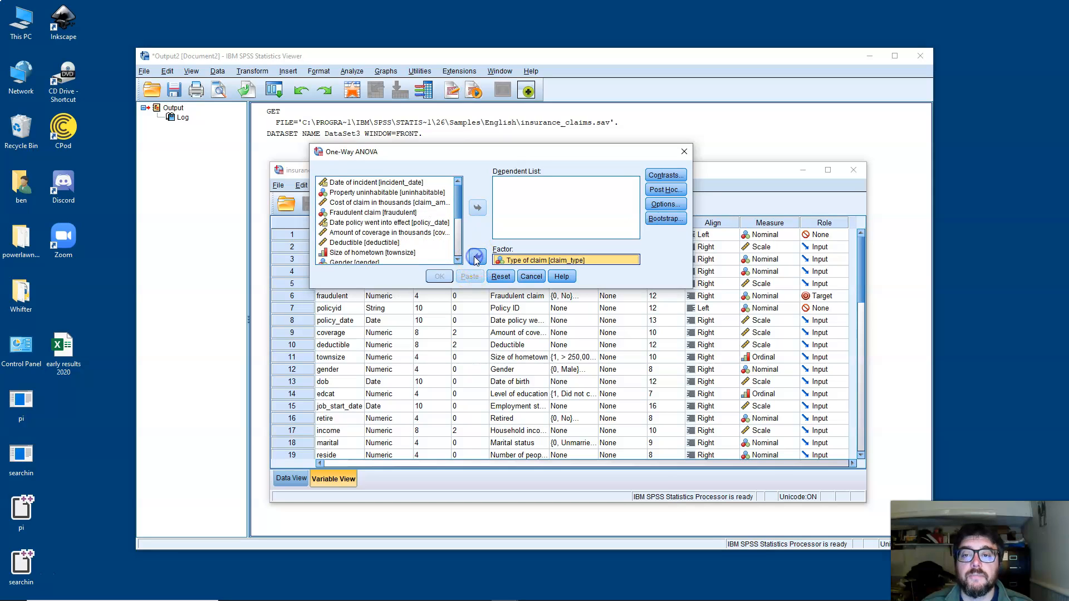
left_click(418, 235)
left_click(478, 208)
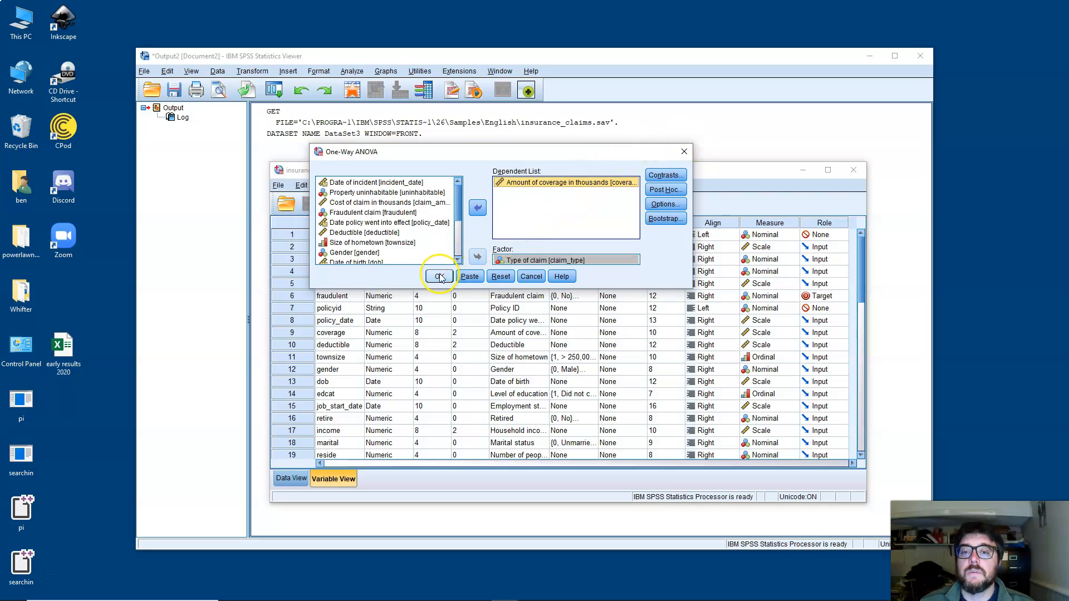
Step: Include Descriptive statistics and Tukey post hoc comparisons in the One-Way ANOVA and run it
left_click(667, 205)
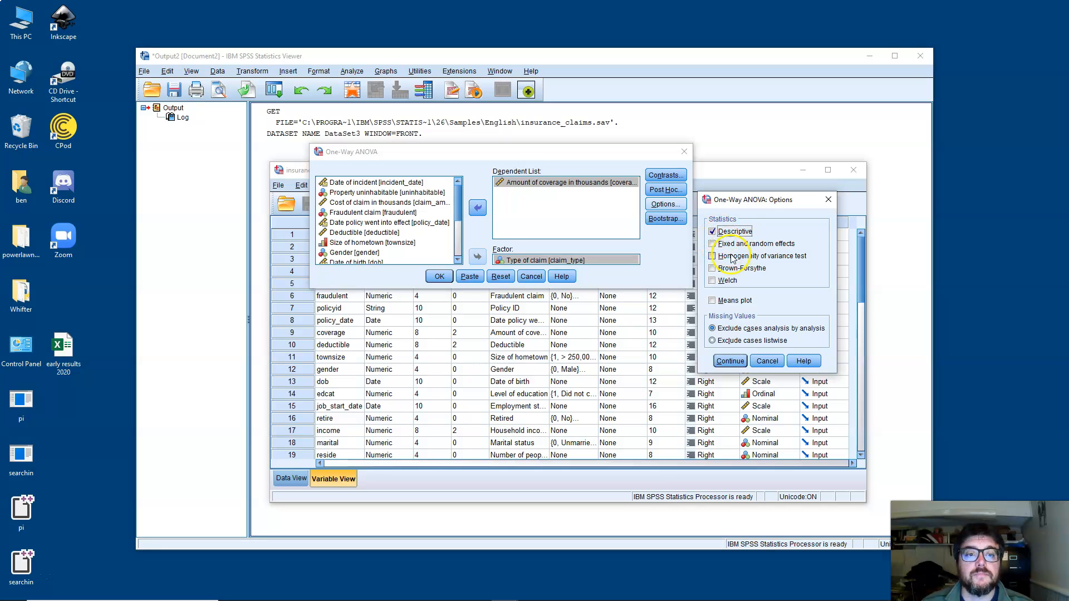
left_click(729, 361)
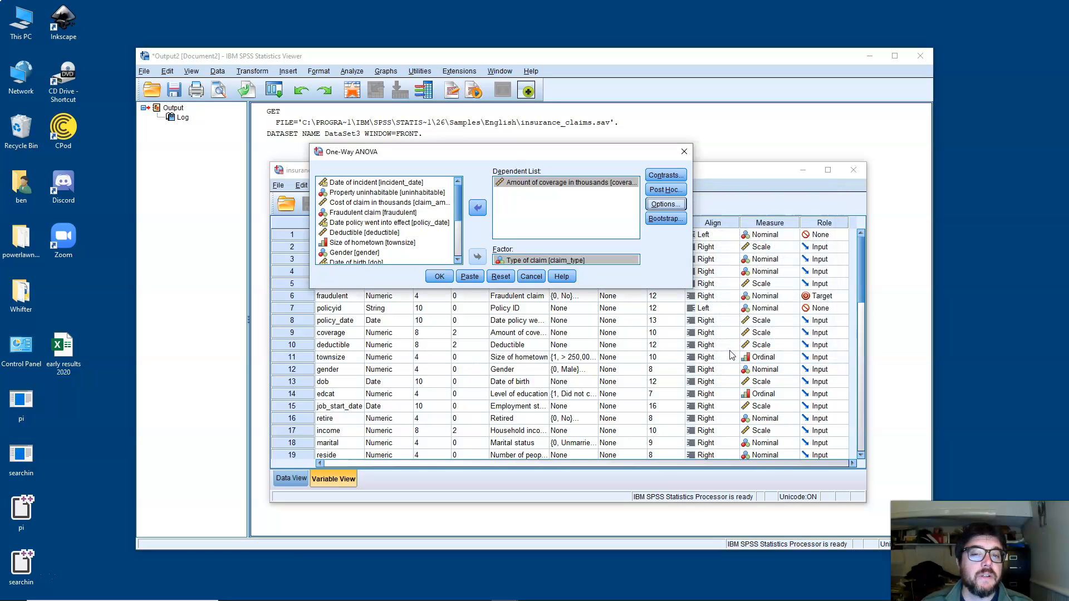
left_click(667, 189)
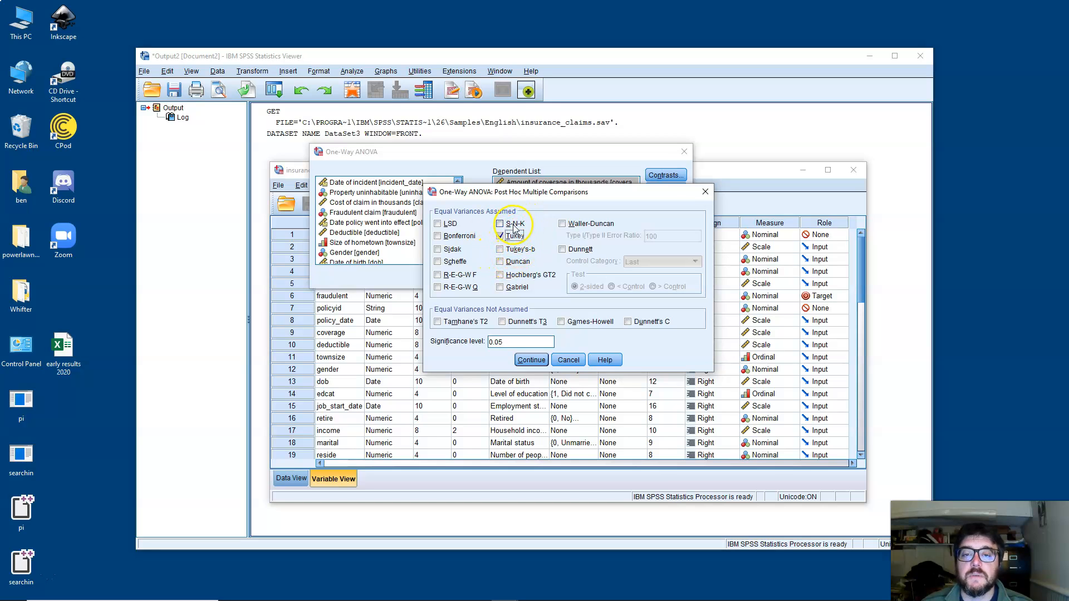
left_click(532, 360)
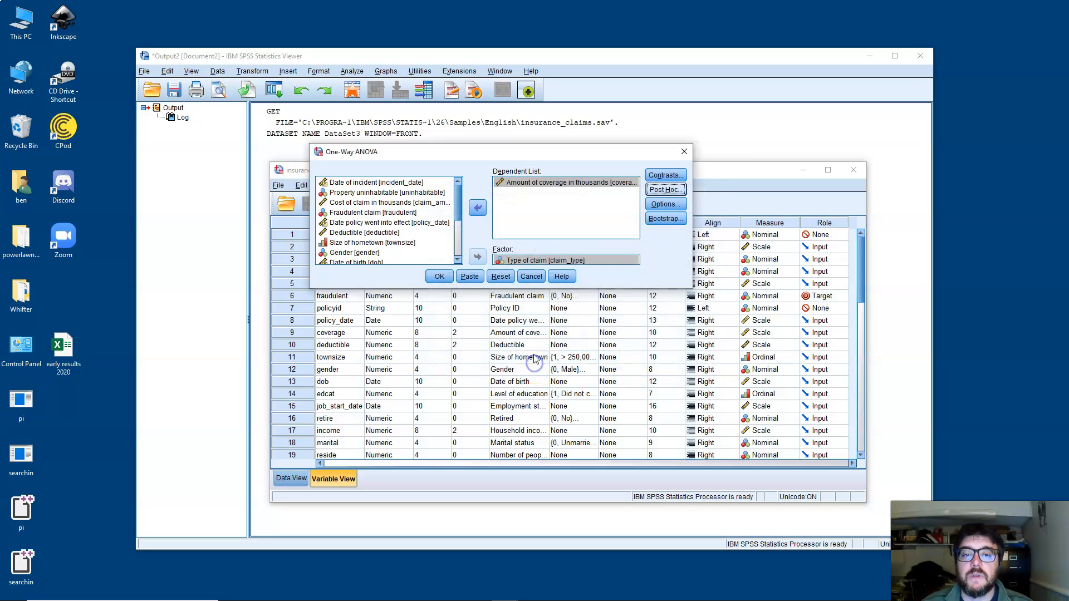
left_click(441, 277)
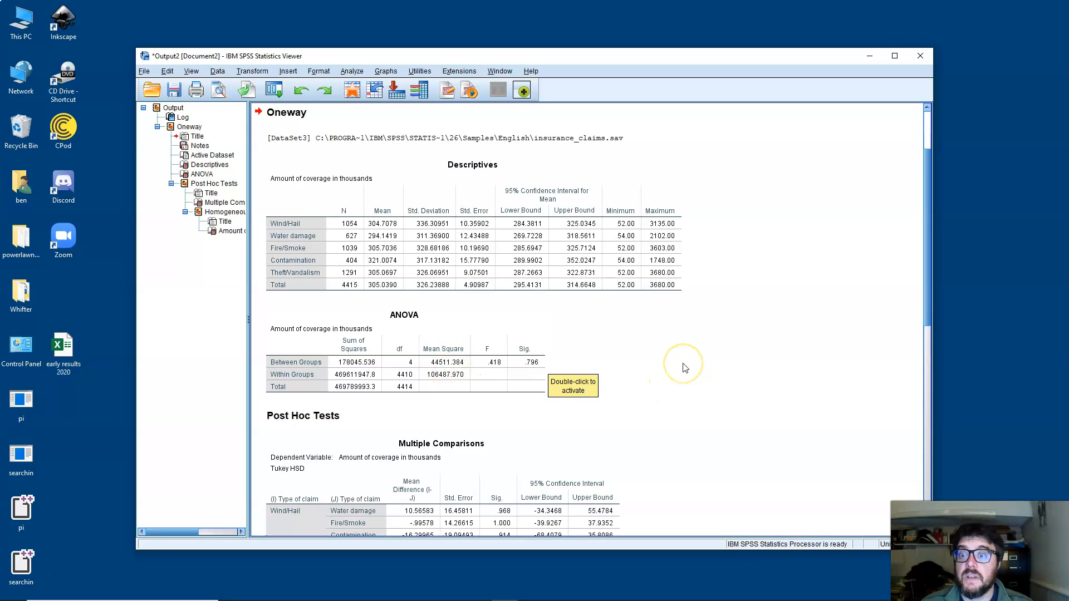
Step: Examine the ANOVA, Tukey multiple comparisons and homogeneous subsets tables in the output
scroll(683, 363, "down", 5)
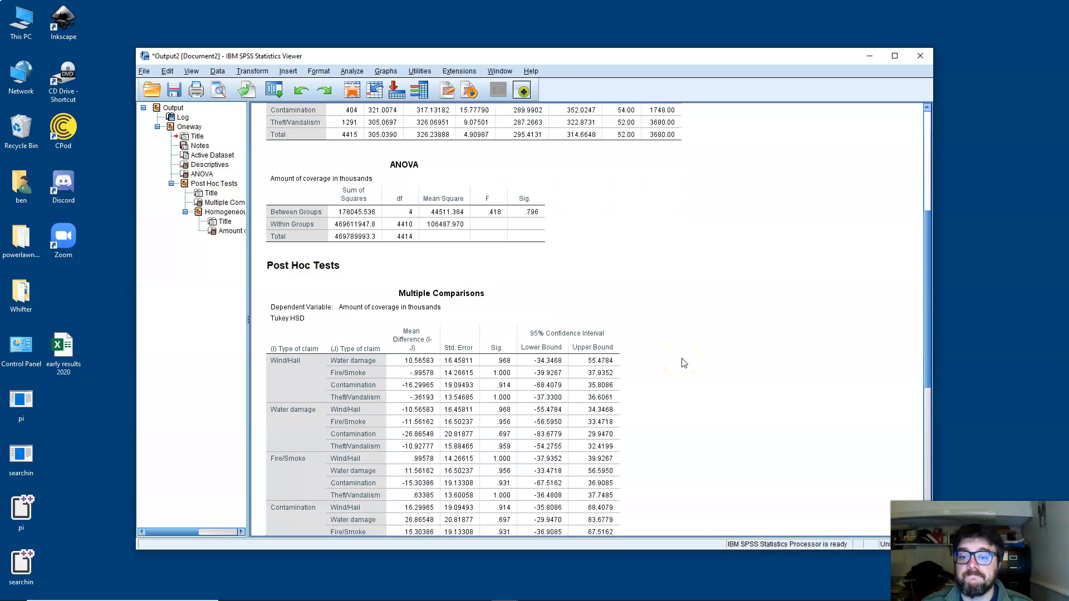
scroll(684, 363, "down", 3)
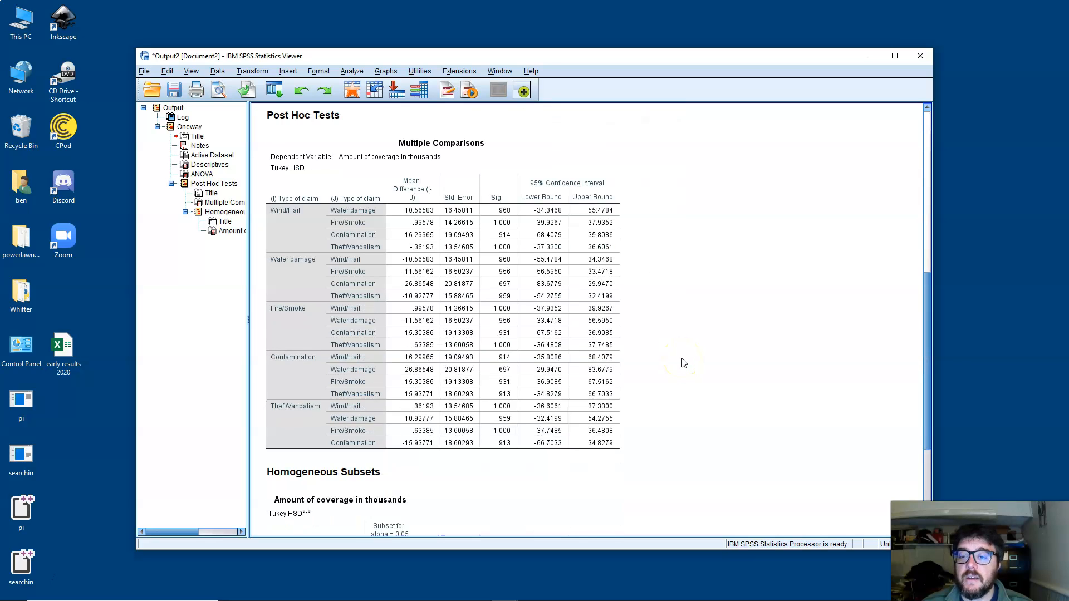
scroll(683, 363, "down", 4)
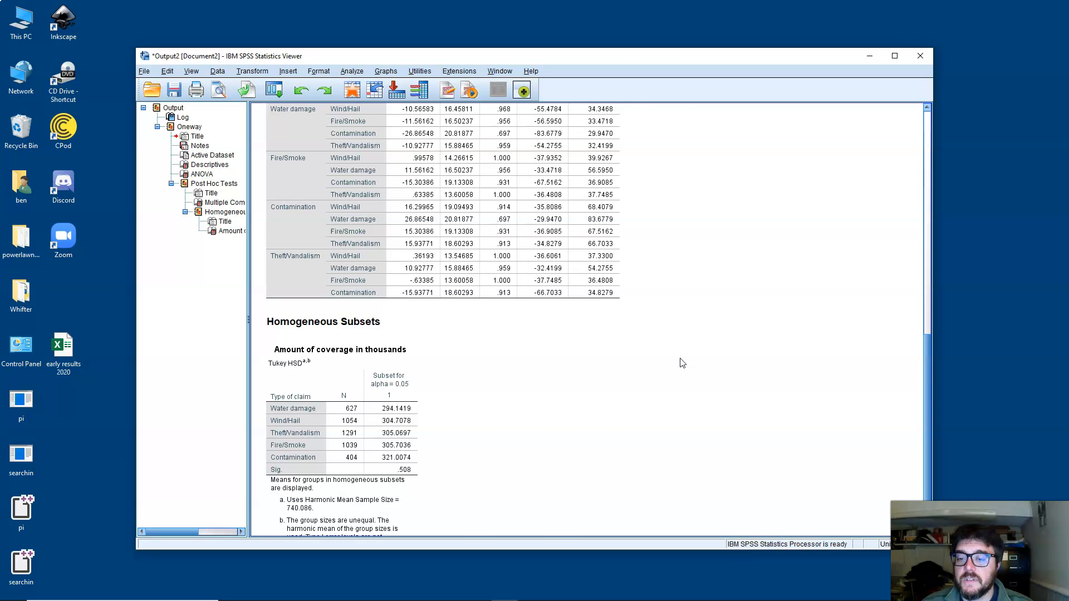
scroll(683, 363, "up", 6)
scroll(683, 363, "down", 6)
scroll(682, 363, "up", 4)
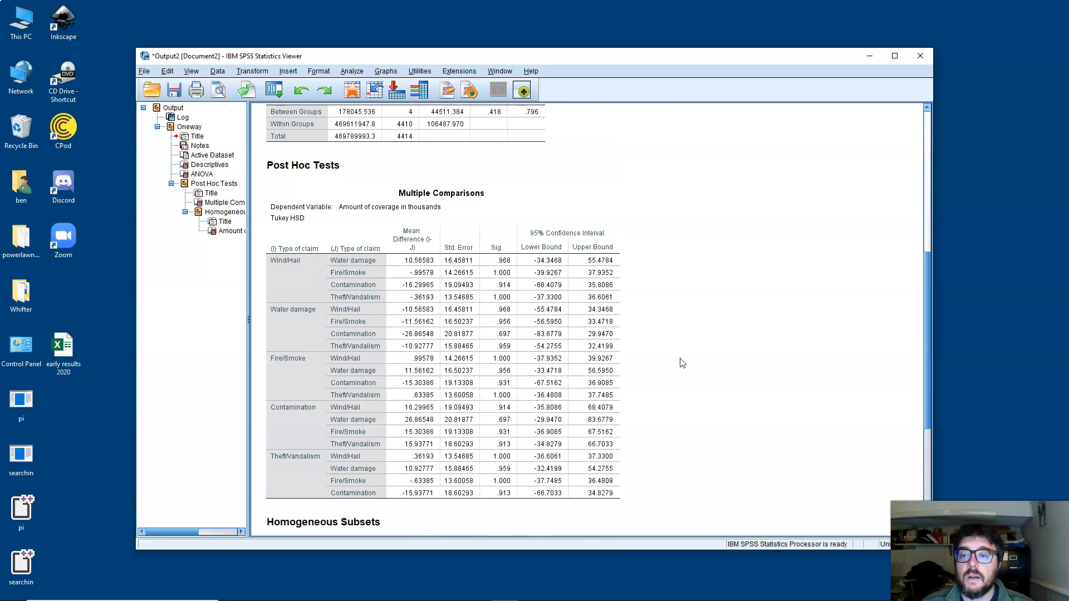
scroll(682, 363, "up", 2)
scroll(683, 363, "down", 6)
scroll(683, 363, "up", 4)
scroll(682, 363, "down", 4)
scroll(683, 363, "up", 5)
scroll(683, 363, "down", 2)
left_click(604, 315)
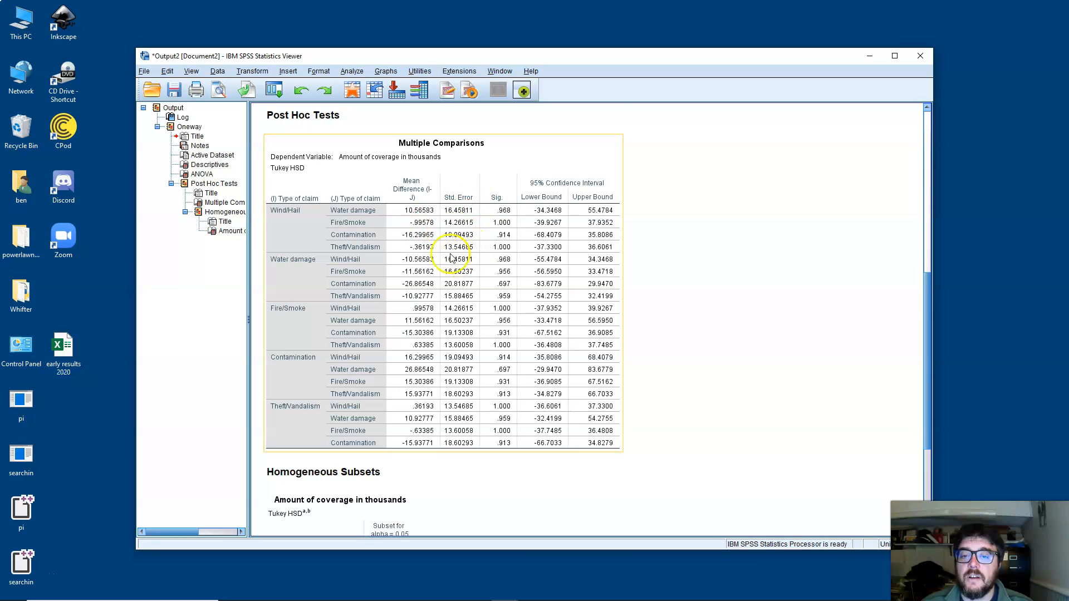
scroll(448, 301, "down", 5)
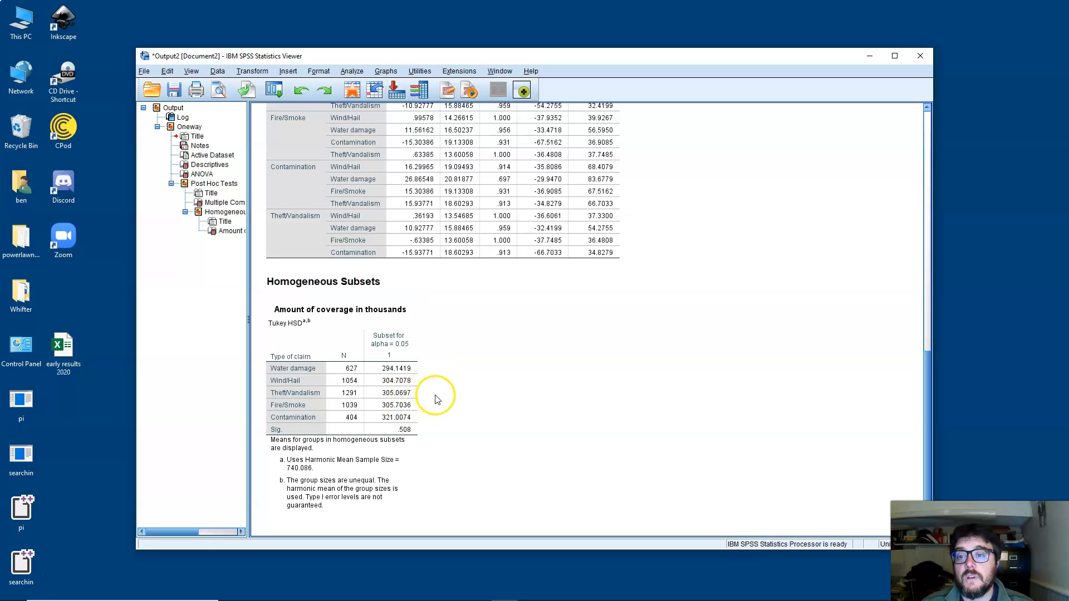
Step: Set up a simple bar chart in Chart Builder showing mean Amount of coverage in thousands by Type of claim
left_click(355, 69)
mouse_move(387, 72)
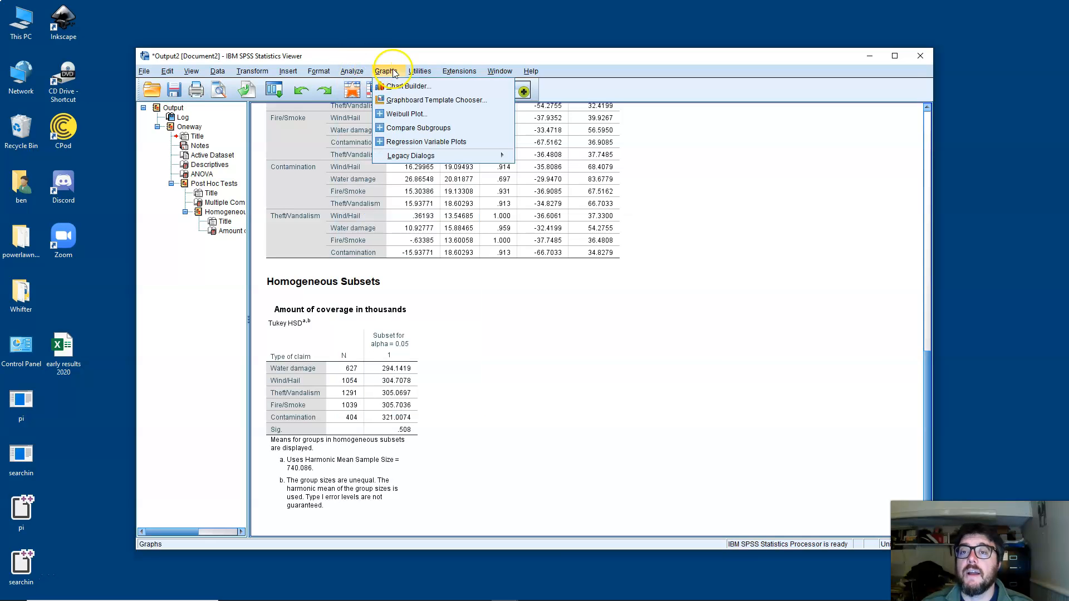
left_click(396, 85)
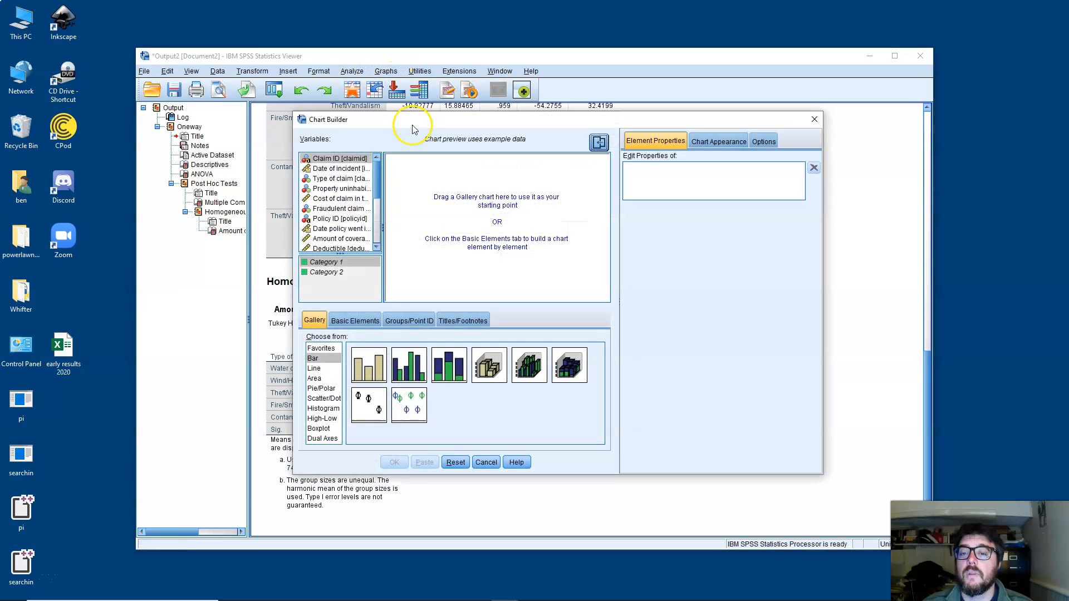
left_click_drag(367, 379, 458, 237)
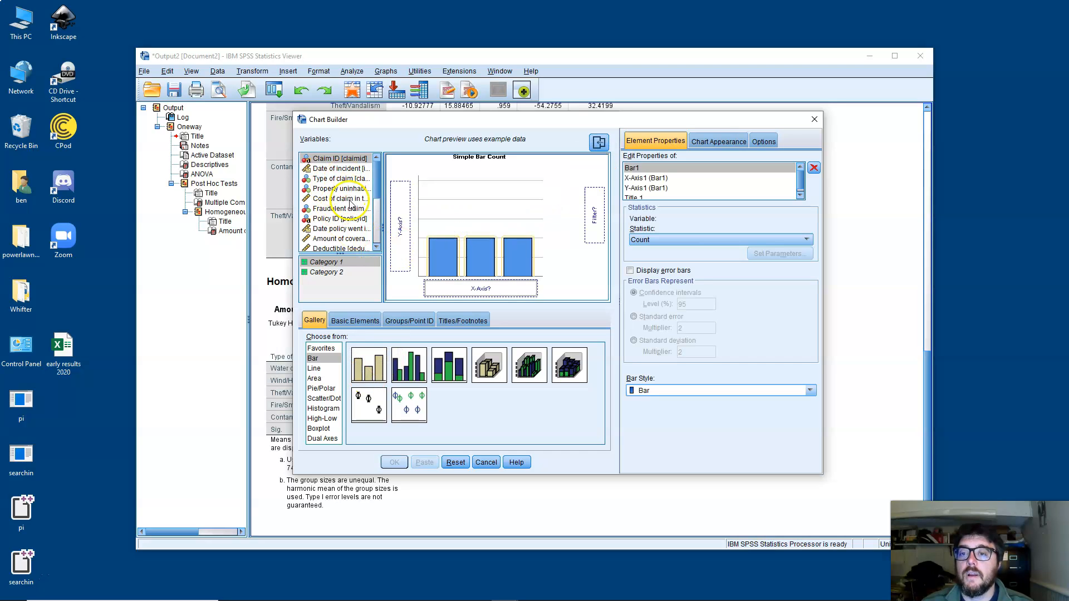
left_click(347, 239)
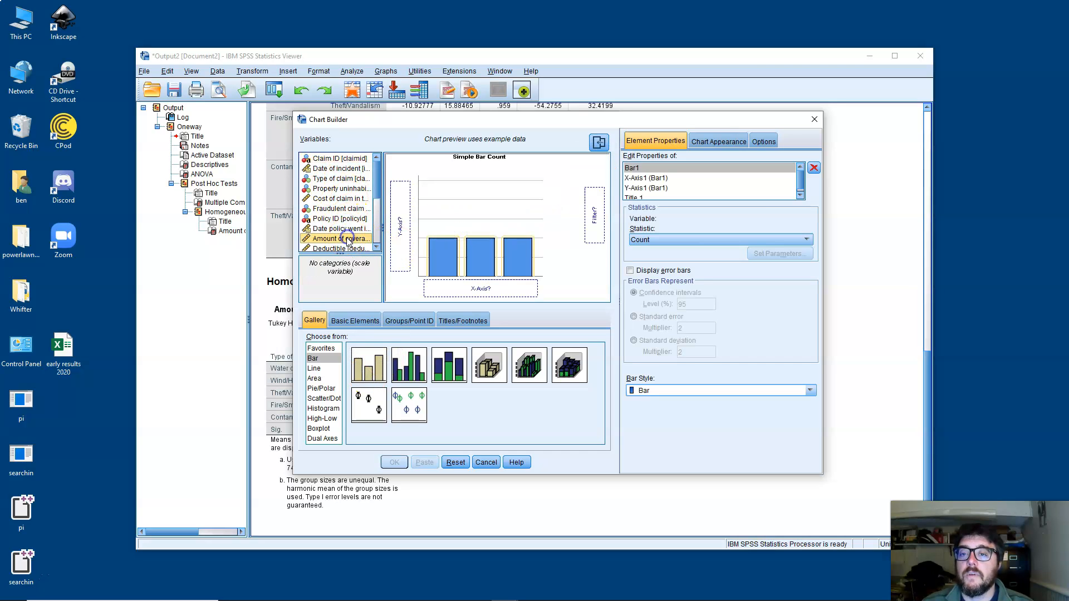
scroll(348, 228, "down", 1)
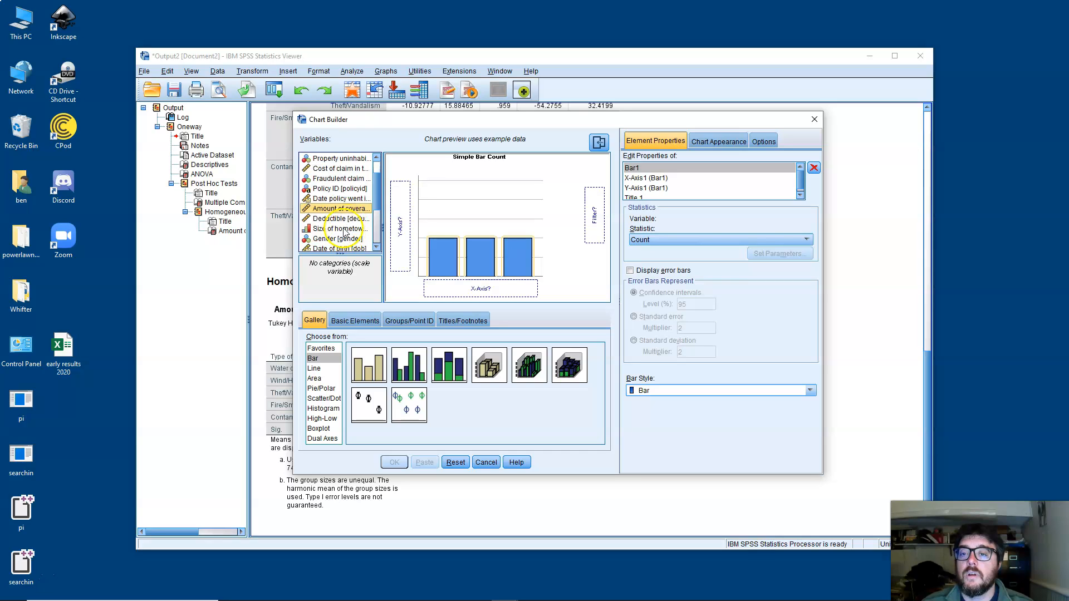
left_click_drag(357, 208, 399, 207)
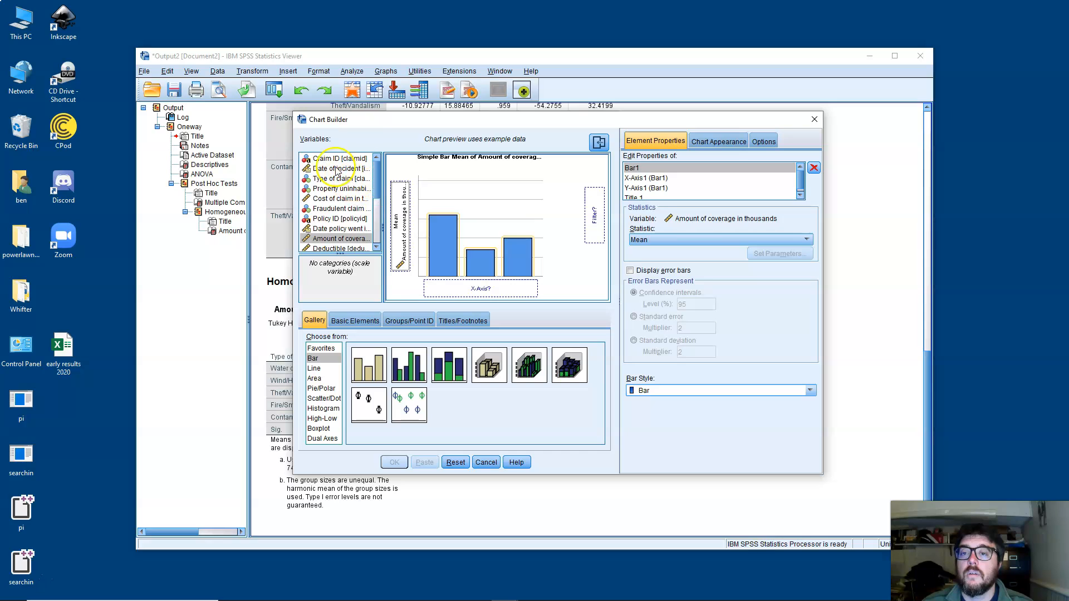
left_click_drag(340, 177, 482, 288)
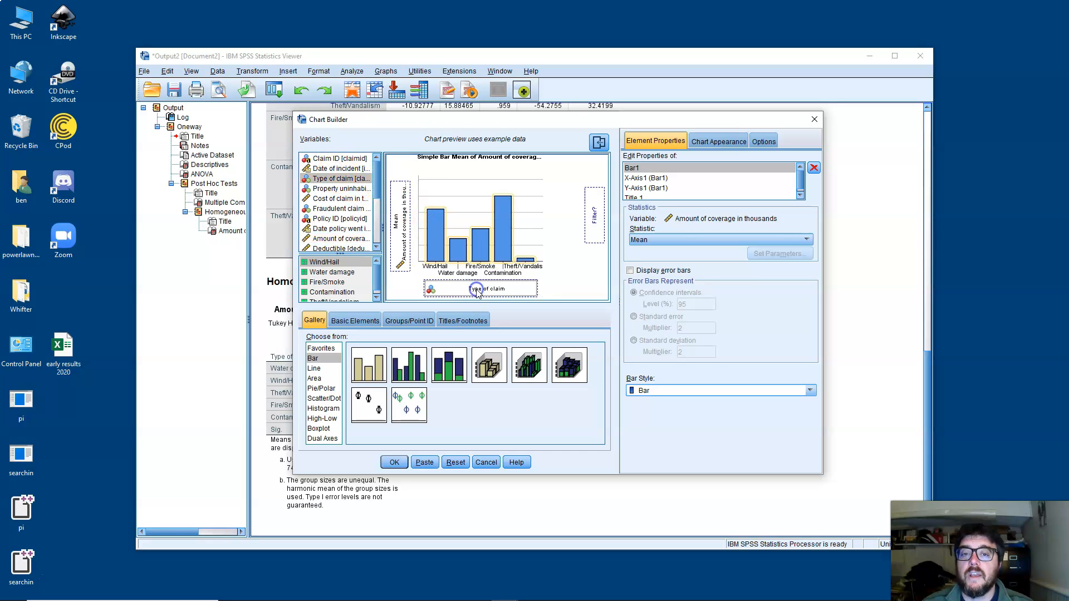
Step: Add error bars representing standard error with a multiplier of 2 and generate the bar chart
left_click(652, 271)
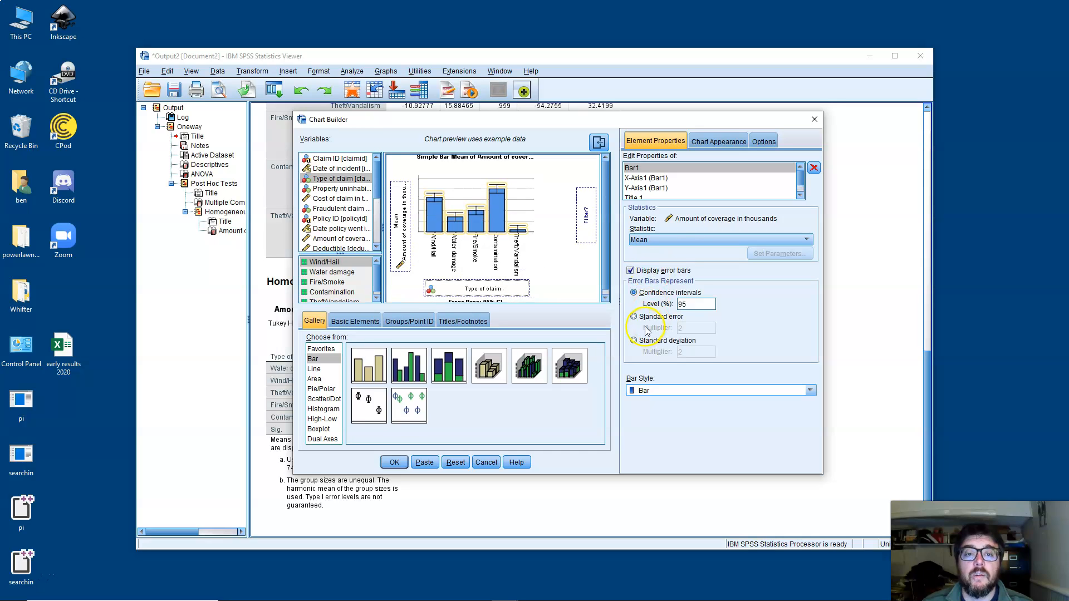
left_click(644, 318)
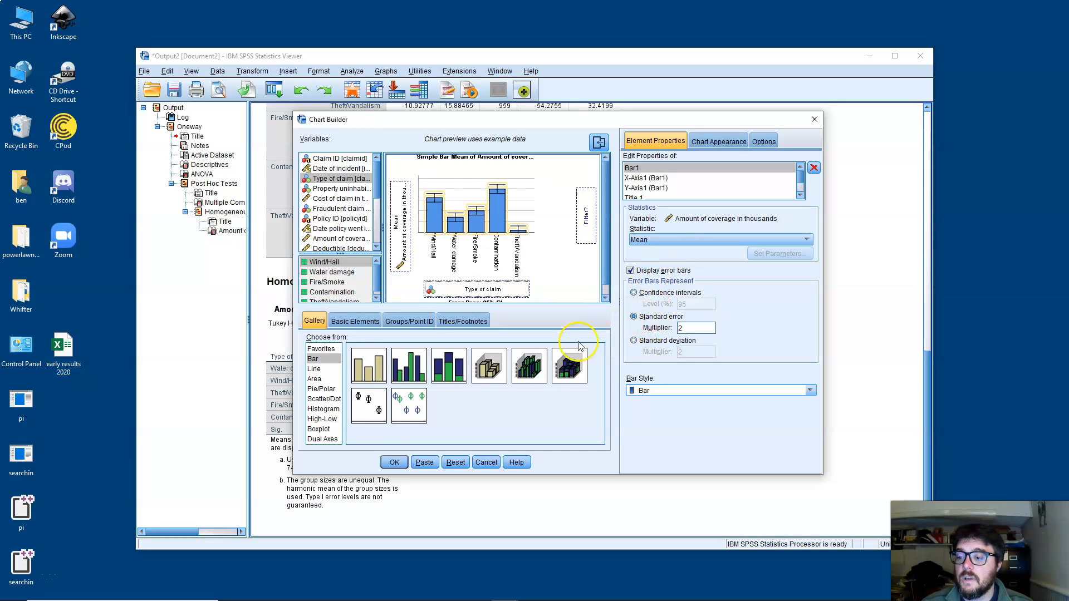
left_click(393, 462)
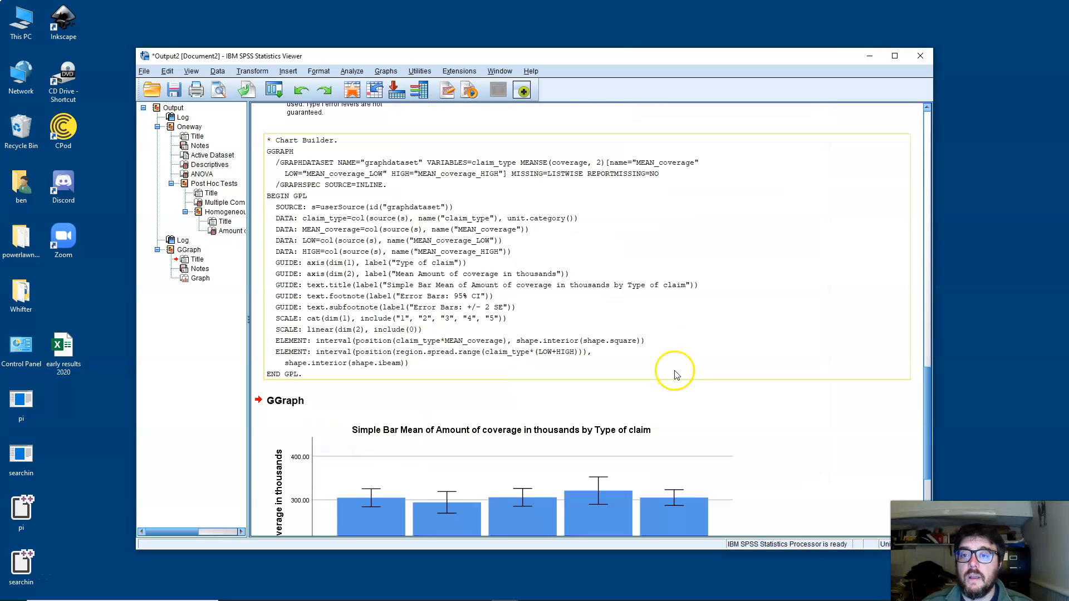
scroll(675, 375, "down", 3)
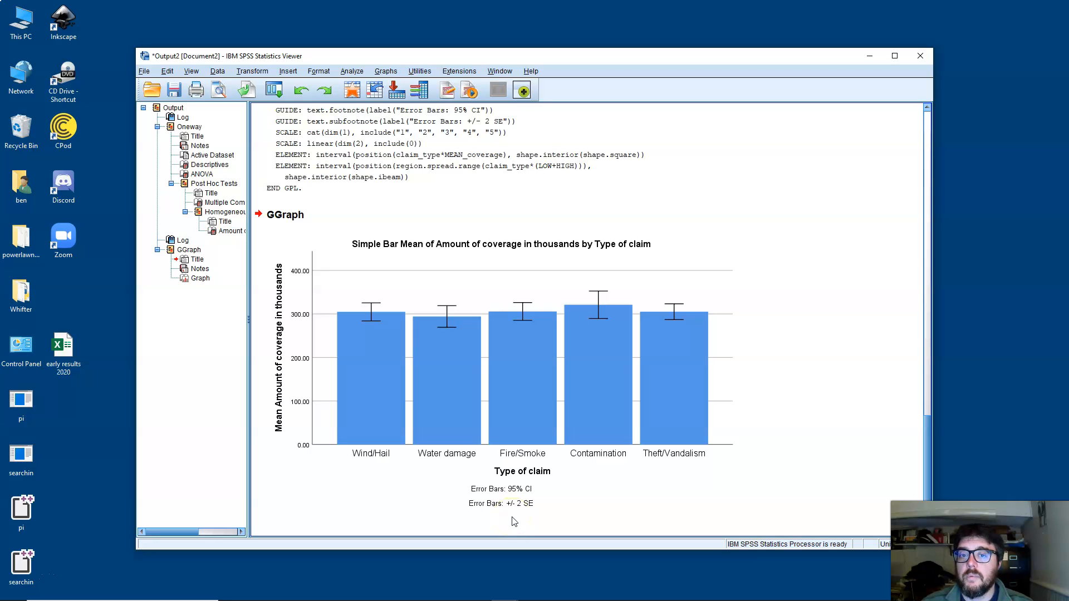
Step: Delete the title of the bar chart in the Chart Editor and return to the output
double_click(551, 245)
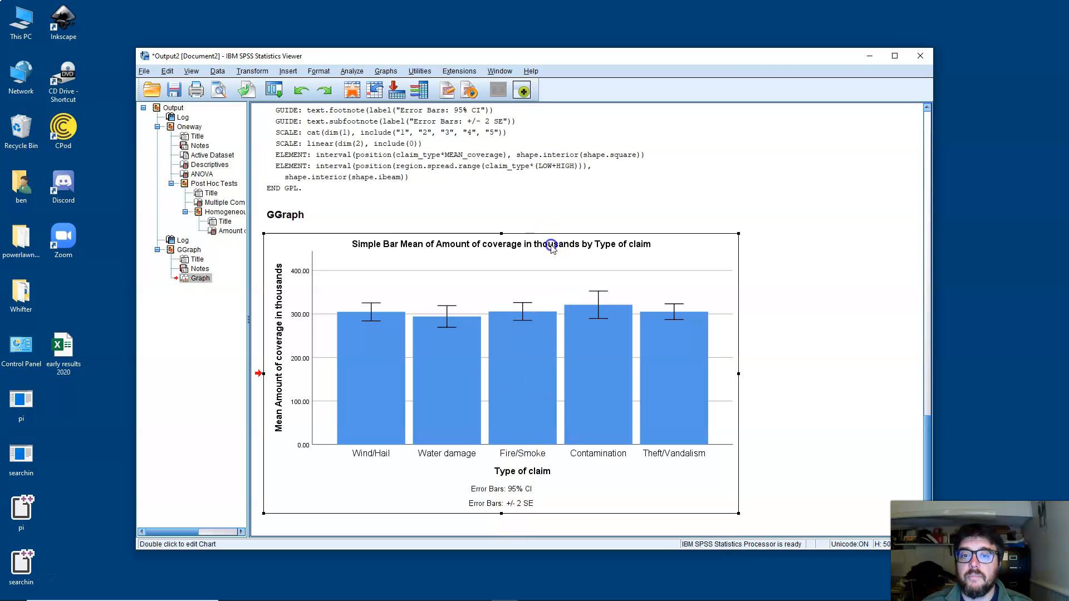
left_click(574, 224)
left_click(568, 223)
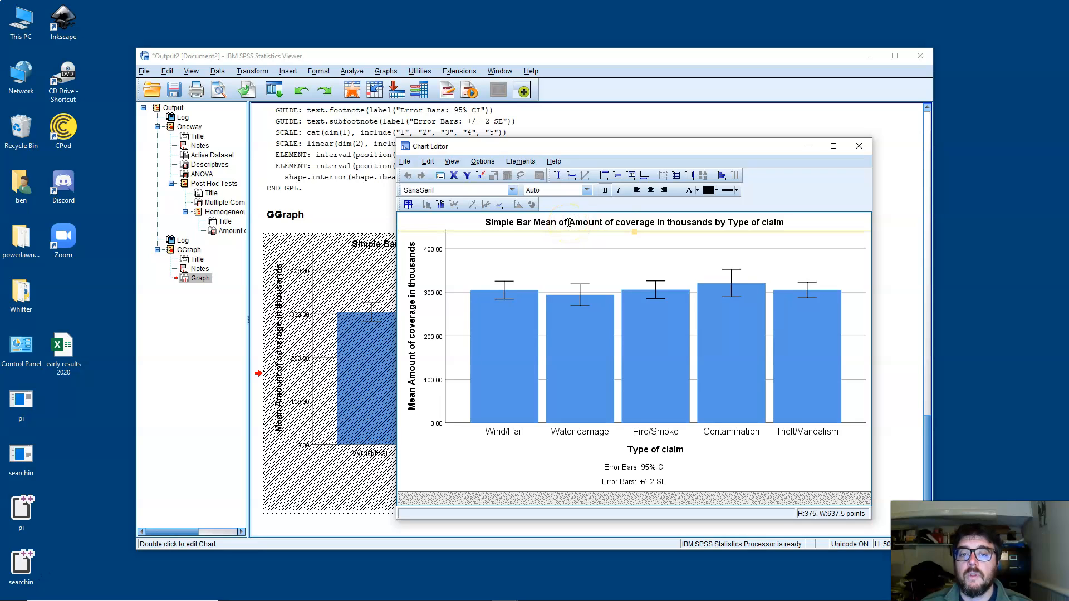
key("Delete")
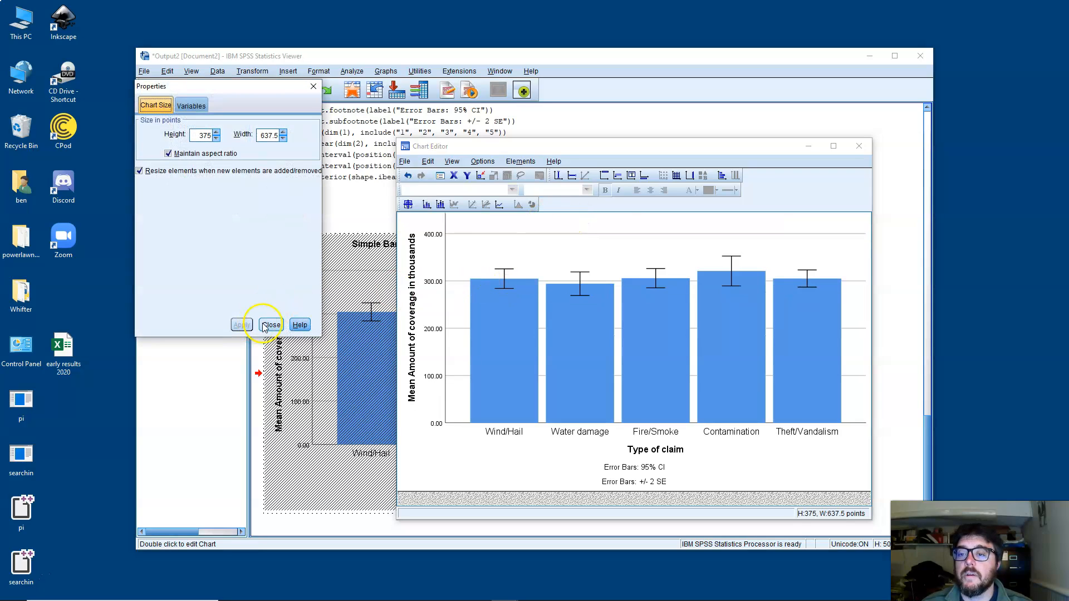
left_click(272, 325)
left_click(859, 146)
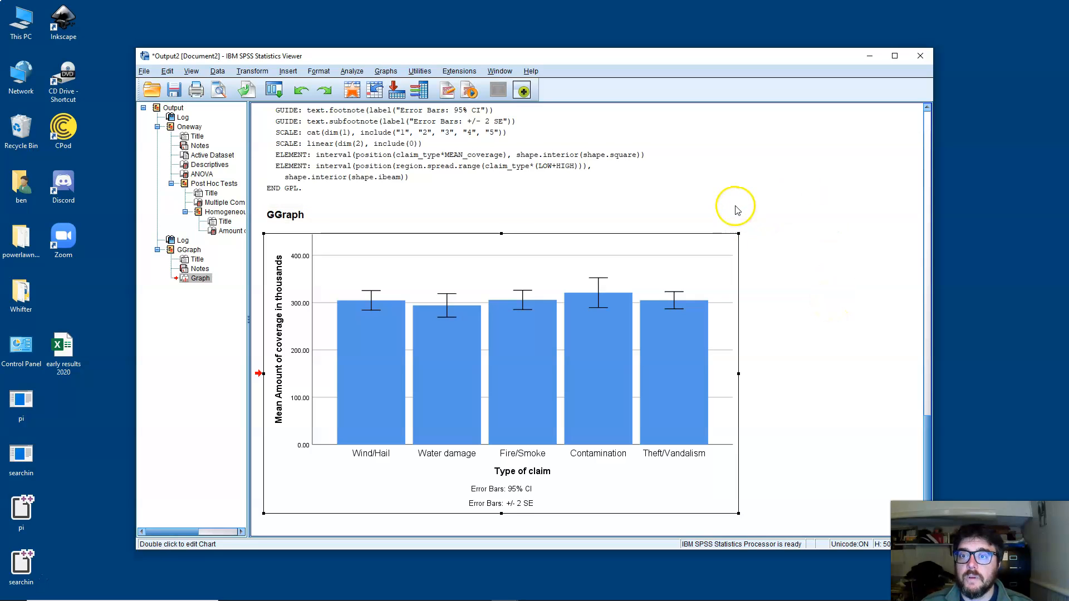
Step: Try to copy the bar chart into the blank Word document, and undo the paste
mouse_move(203, 592)
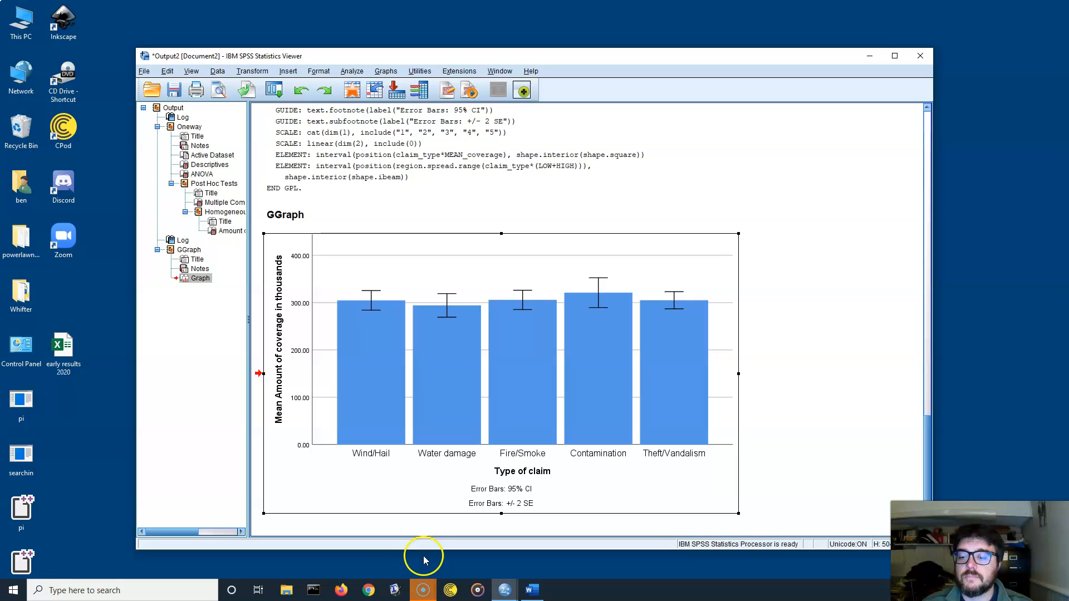
left_click(526, 587)
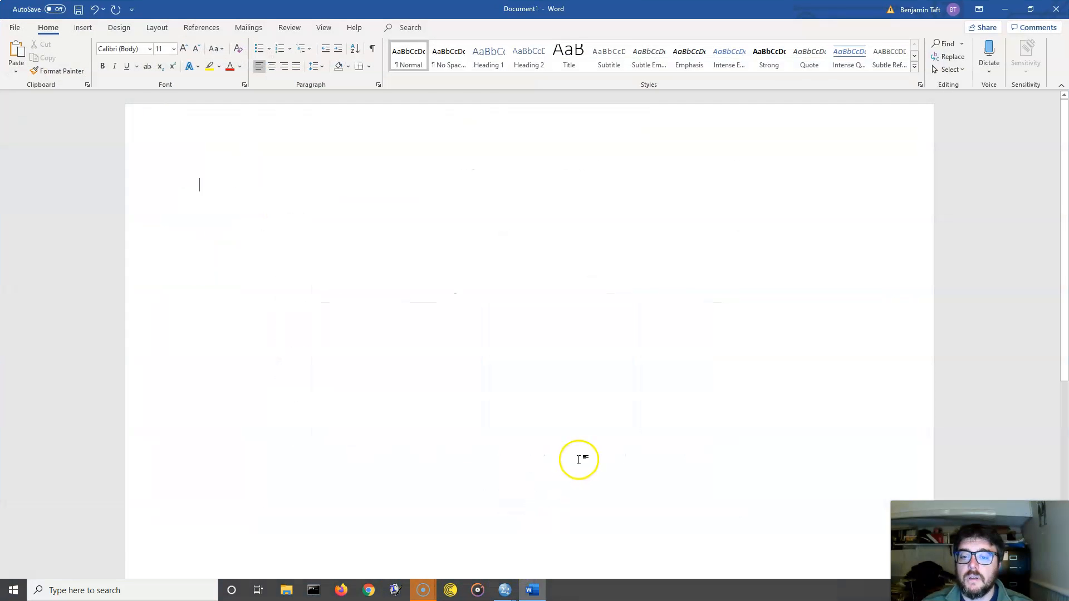
key("alt+Tab")
left_click(567, 368)
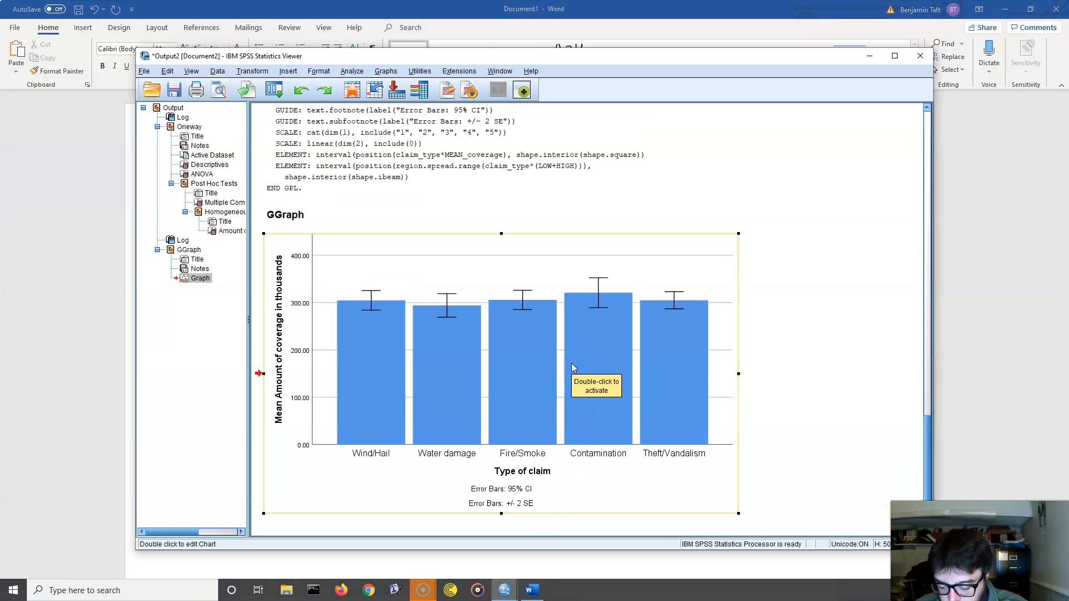
key("alt+Tab")
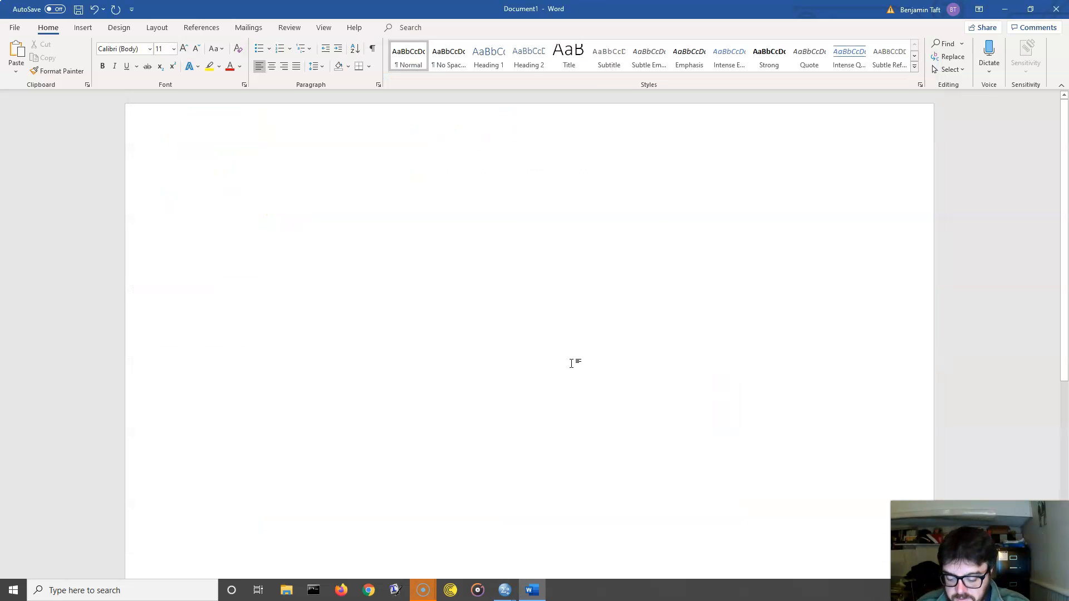
key("ctrl+v")
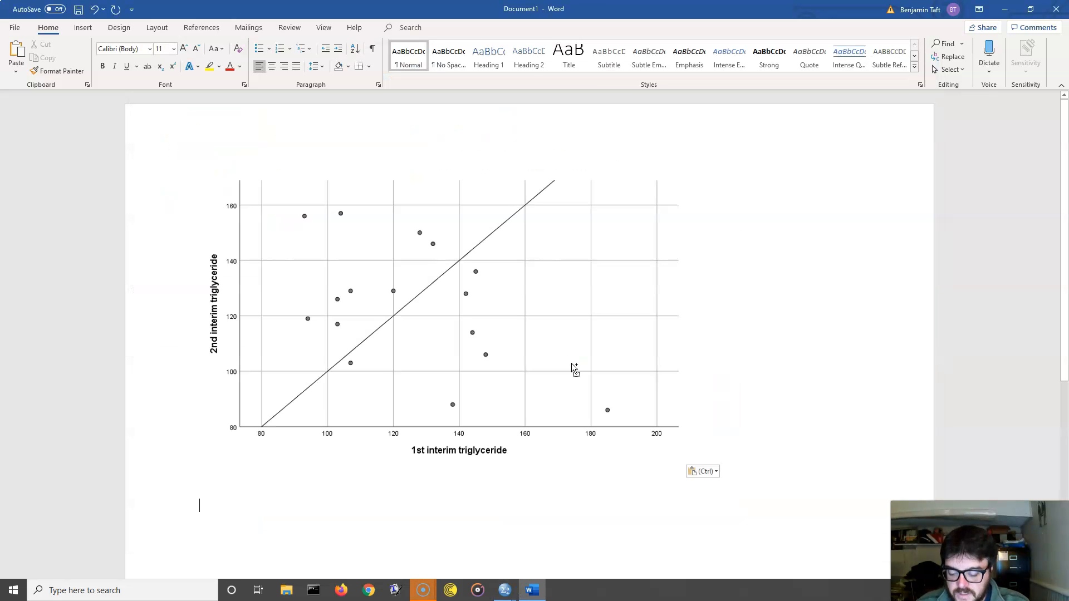
key("ctrl+z")
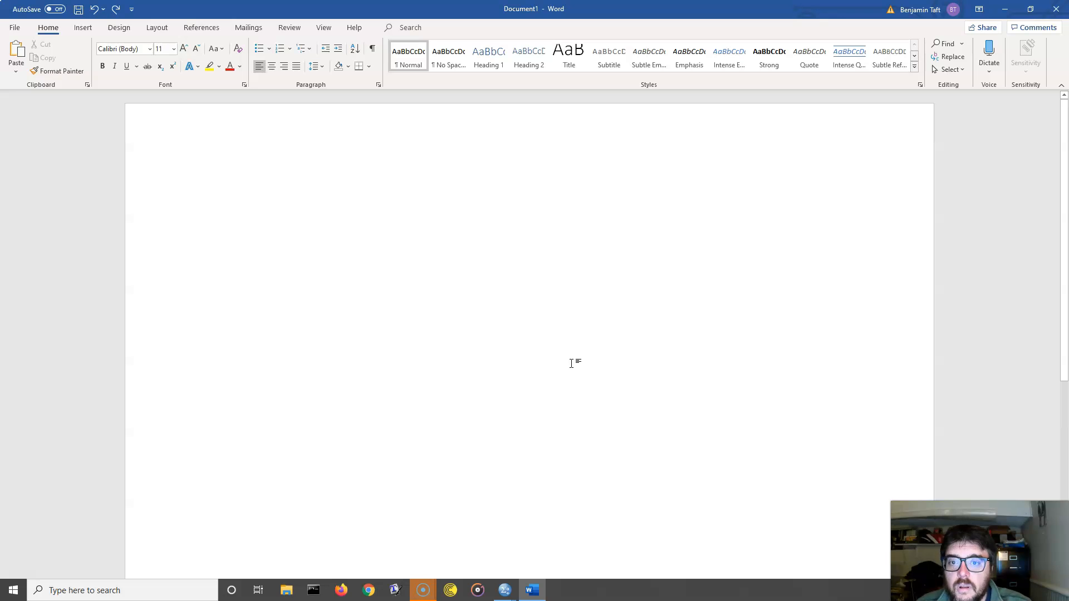
Step: Copy the coverage bar chart from the SPSS output and paste it into the blank Word document
key("alt+Tab")
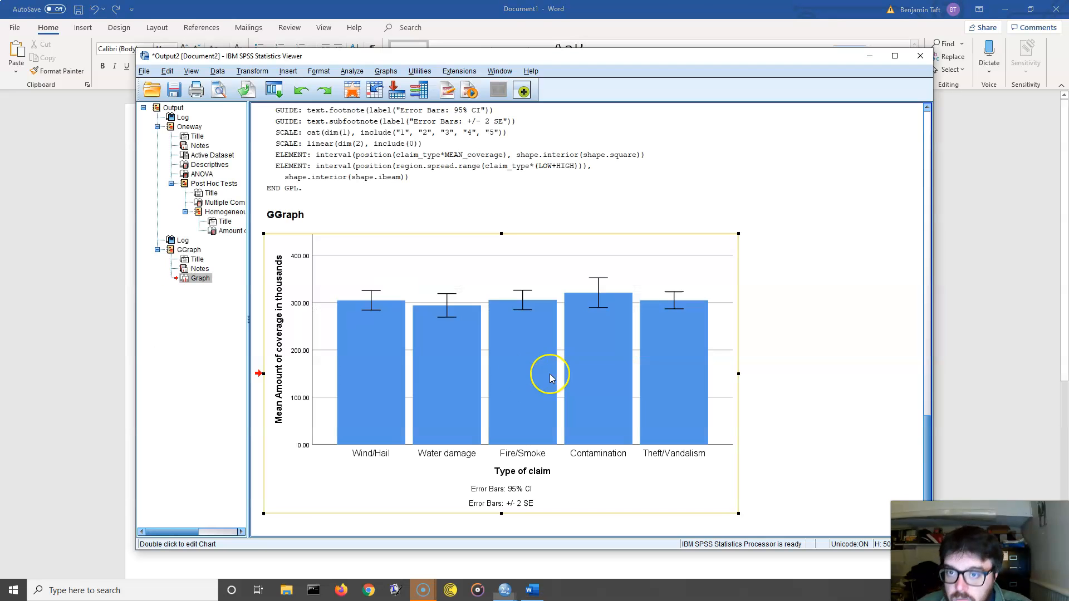
right_click(545, 275)
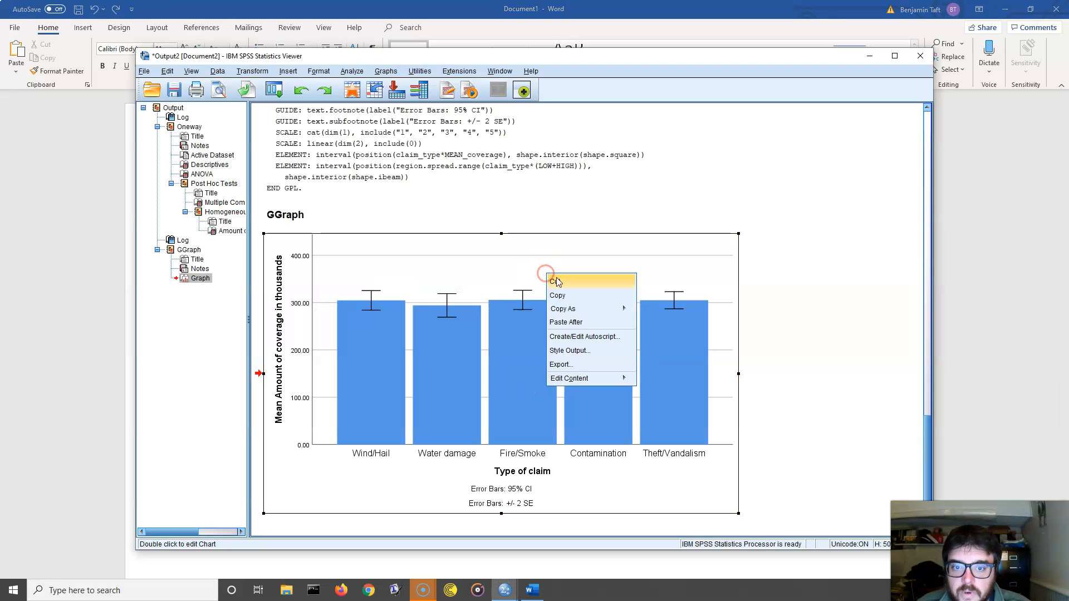
left_click(563, 296)
key("alt+Tab")
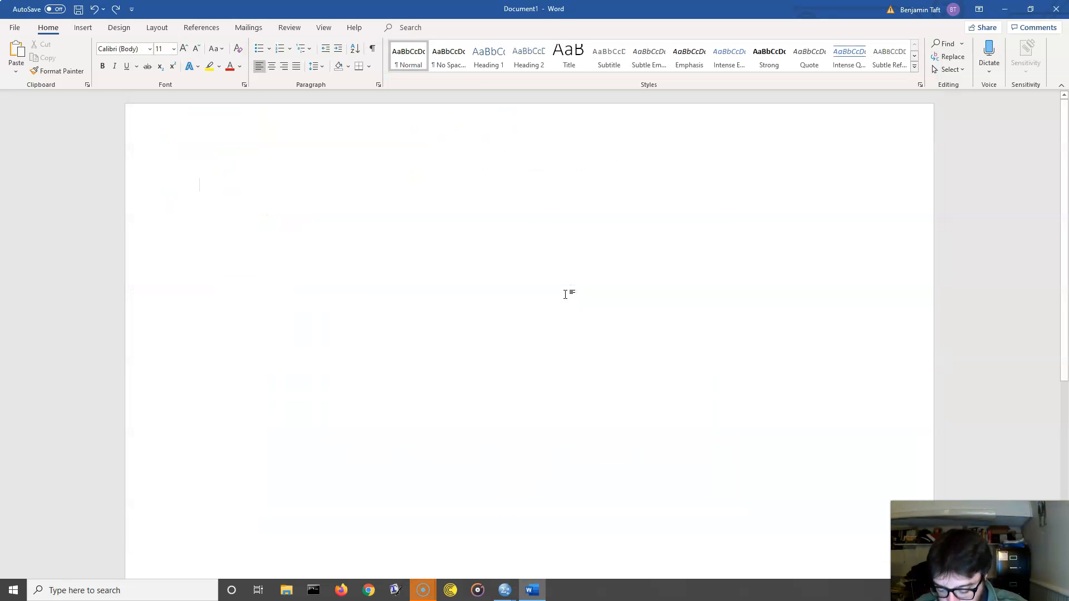
key("ctrl+v")
Step: Write below the chart "There were no significant differences in the amount of coverage among the different types of claims (F"
type("Tdese")
key("BackSpace")
key("BackSpace")
key("BackSpace")
key("BackSpace")
key("BackSpace")
key("BackSpace")
type("Td")
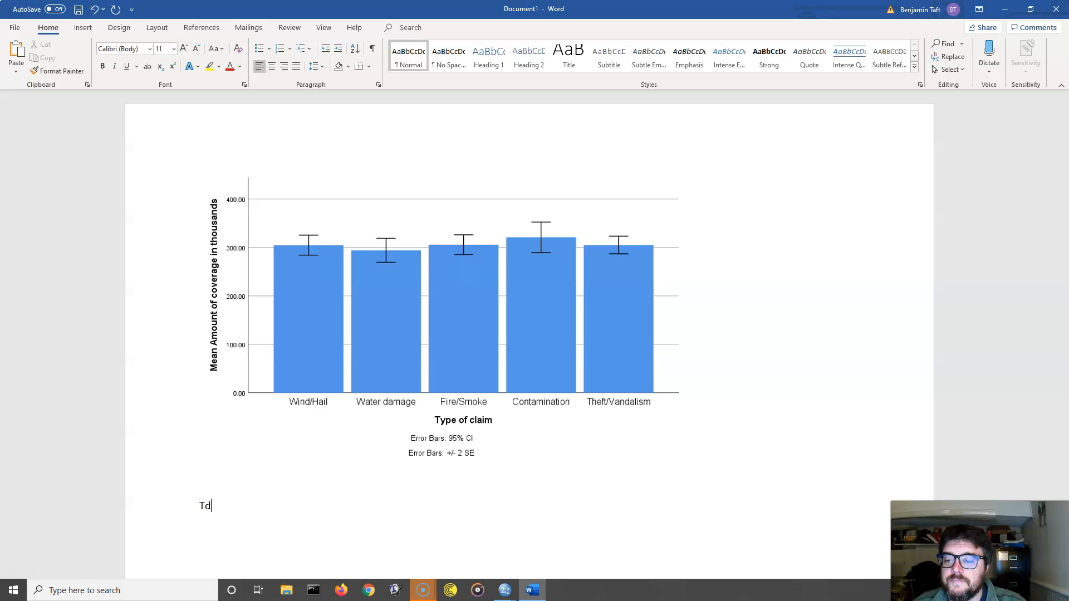
key("BackSpace")
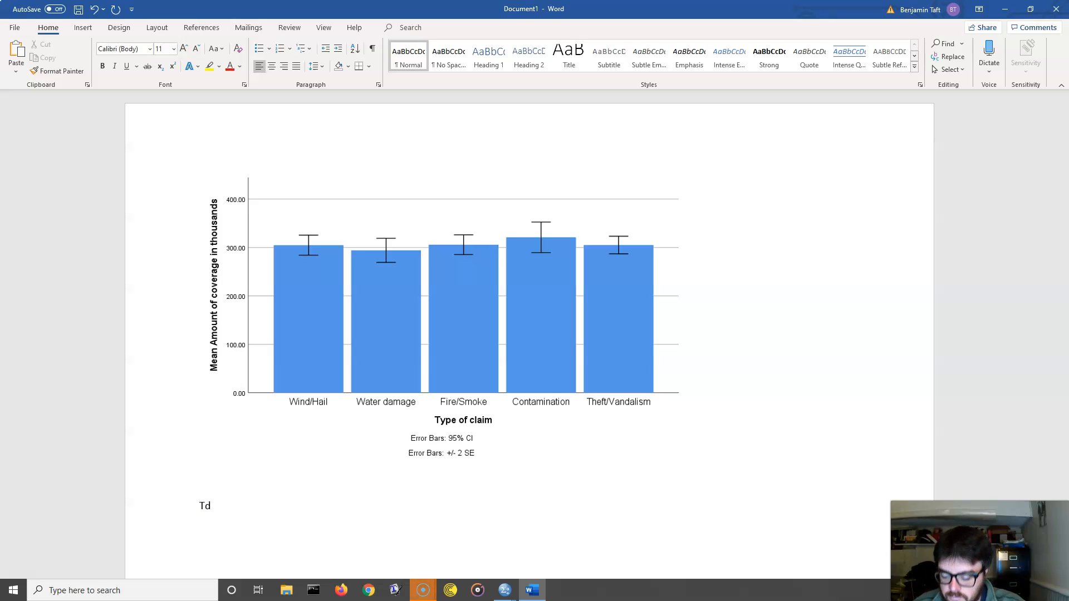
type("here were no significant differences in")
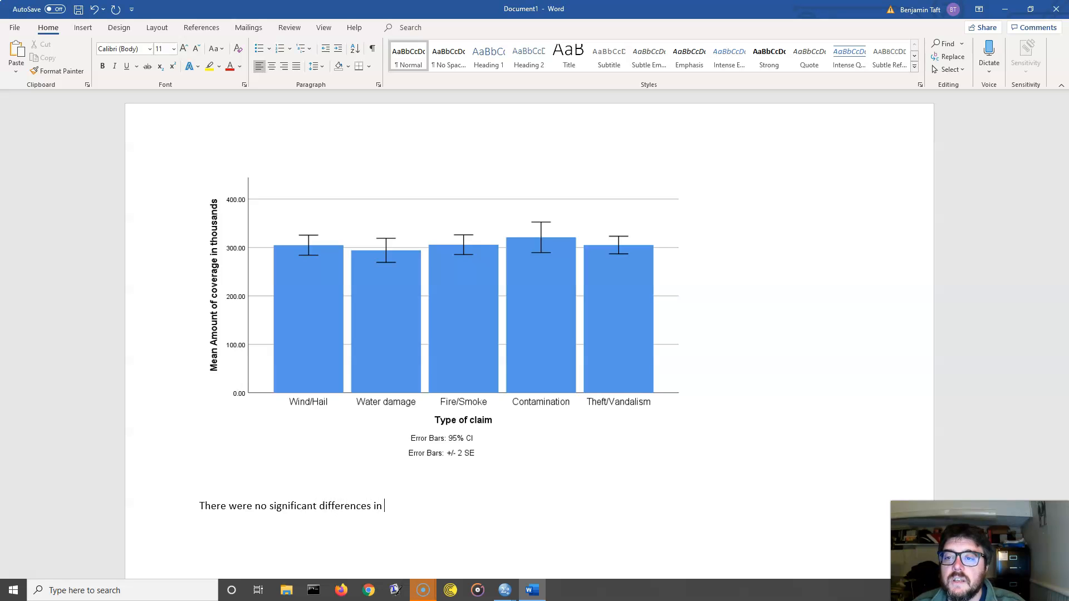
type(" the amount of coverage among the")
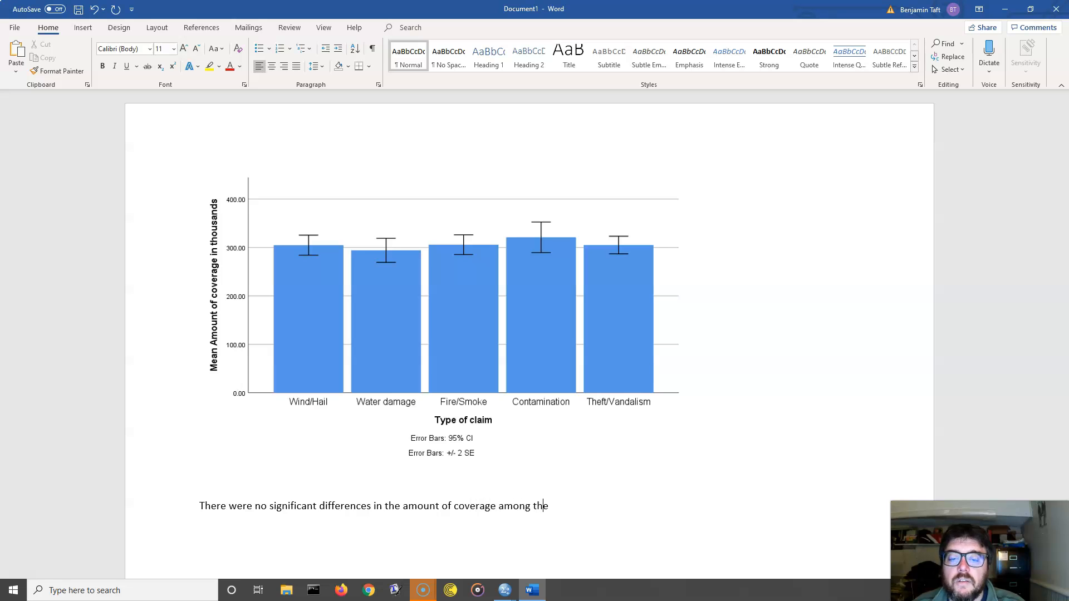
type(" different types")
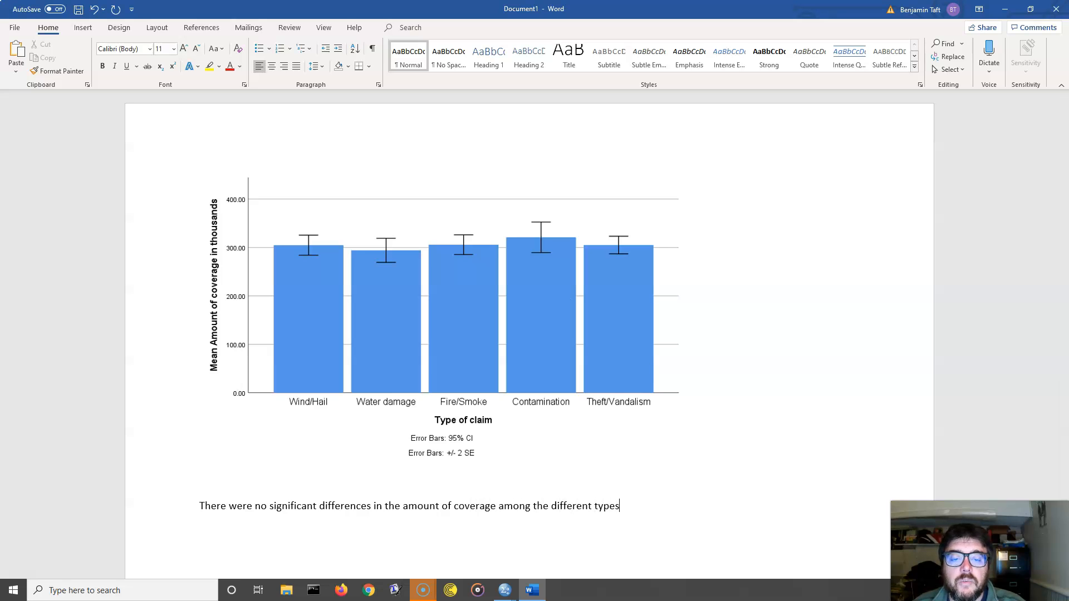
type(" of claims (F")
Step: Add the degrees of freedom "4,4410" from the SPSS ANOVA table as a subscript after F, followed by a normal-text "="
left_click(160, 66)
type("3")
key("BackSpace")
type("4")
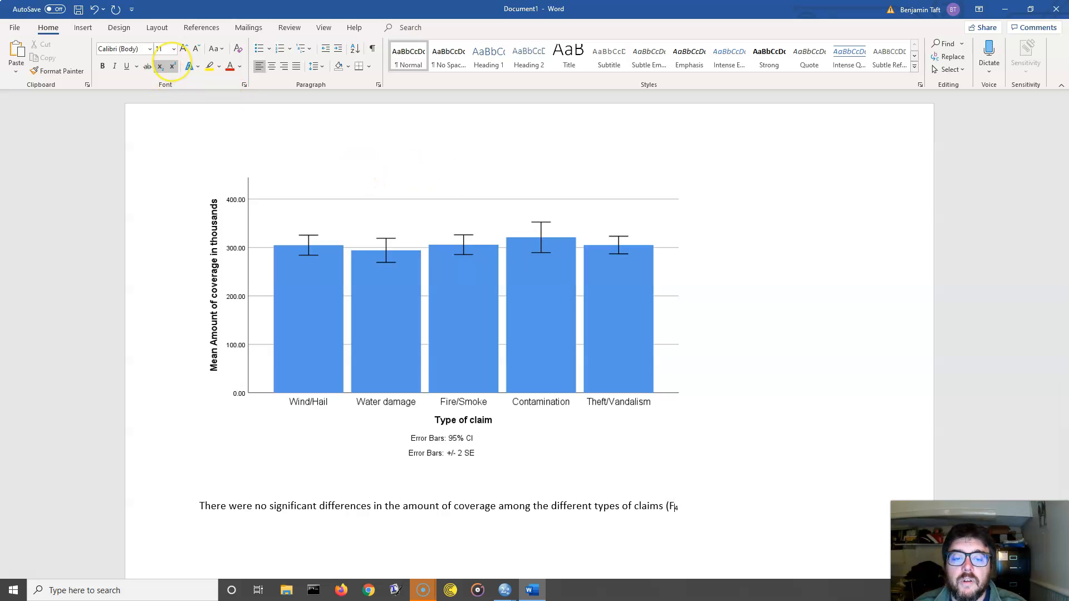
key("alt+Tab")
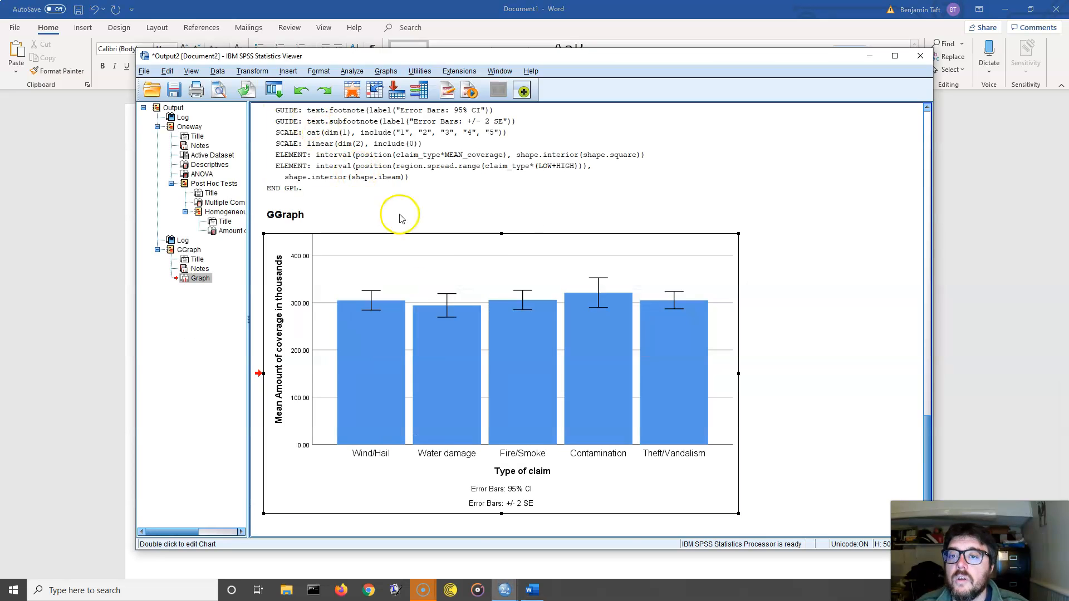
scroll(423, 240, "up", 5)
scroll(431, 252, "up", 10)
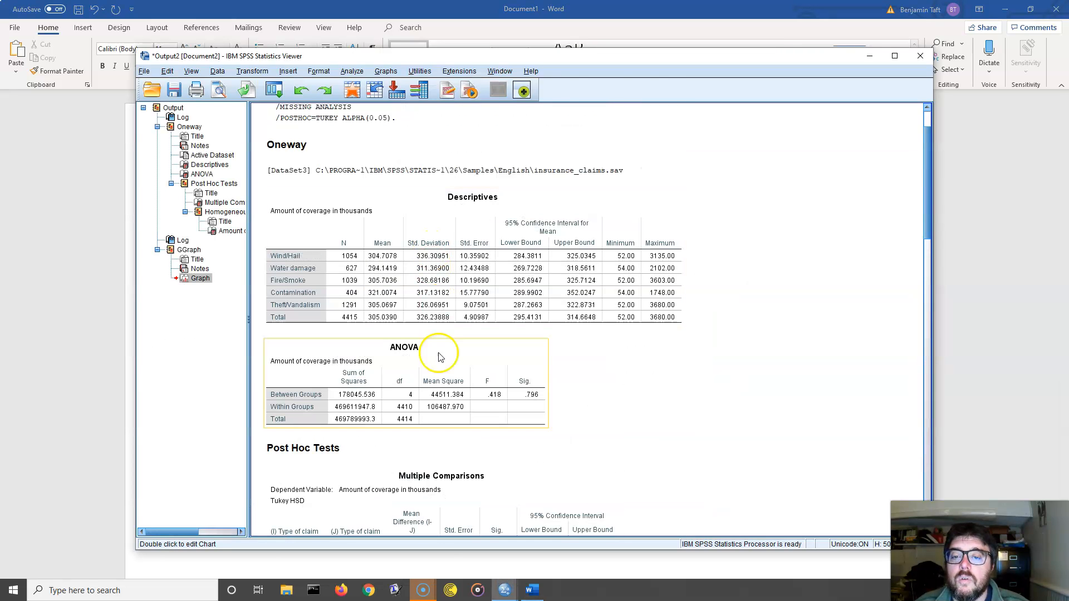
key("alt+Tab")
type("441")
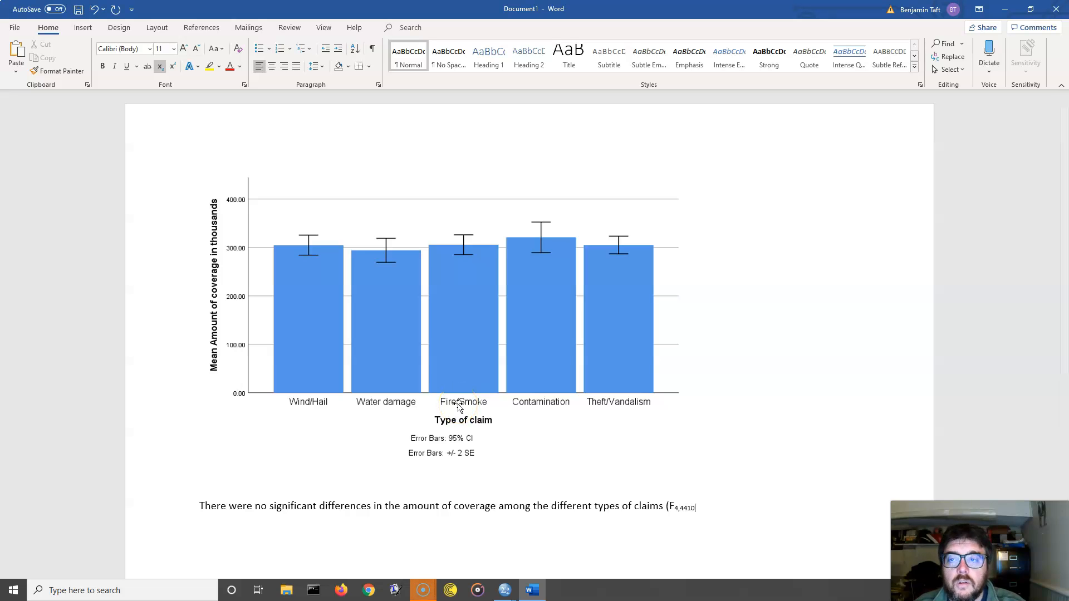
left_click(161, 71)
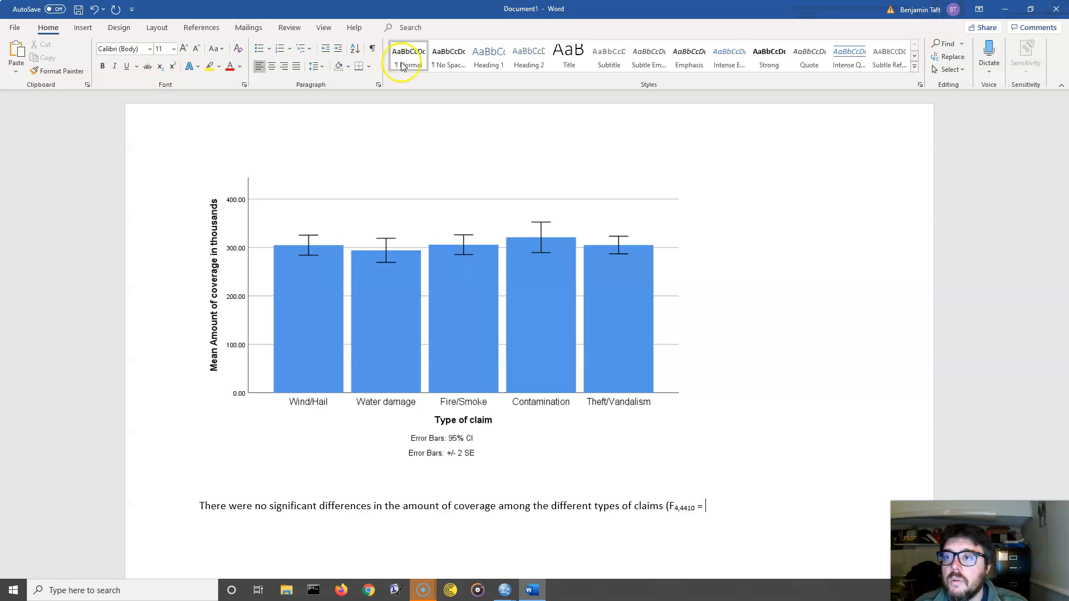
Step: Complete the parenthesis in Word with the F value and significance from the SPSS ANOVA table as "0.418, p = 0.796)"
key("alt+Tab")
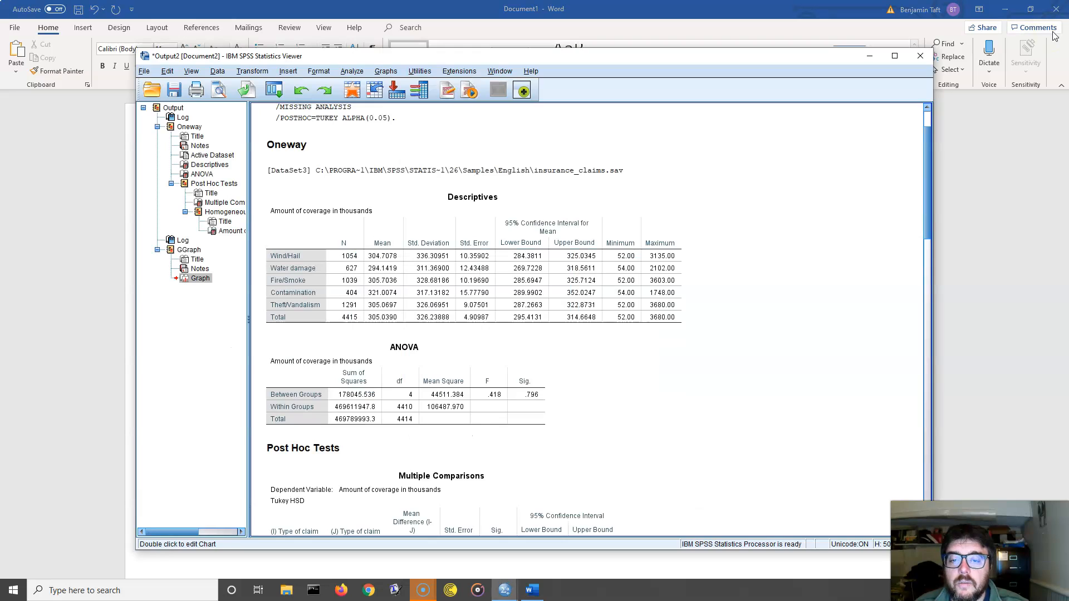
key("alt+Tab")
type("0.14")
key("BackSpace")
key("BackSpace")
type("41")
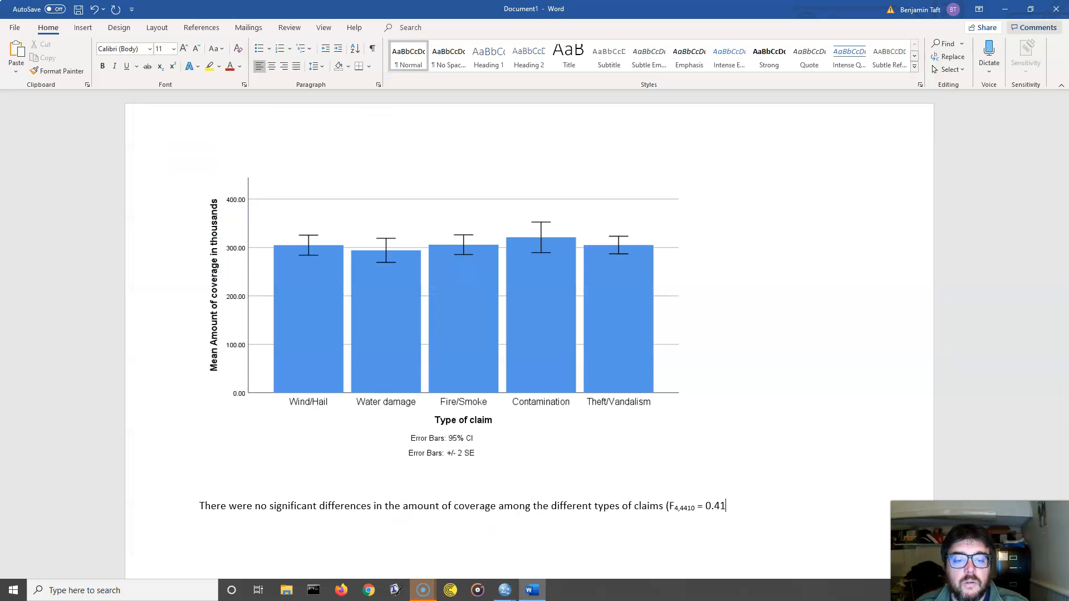
type("8, p =")
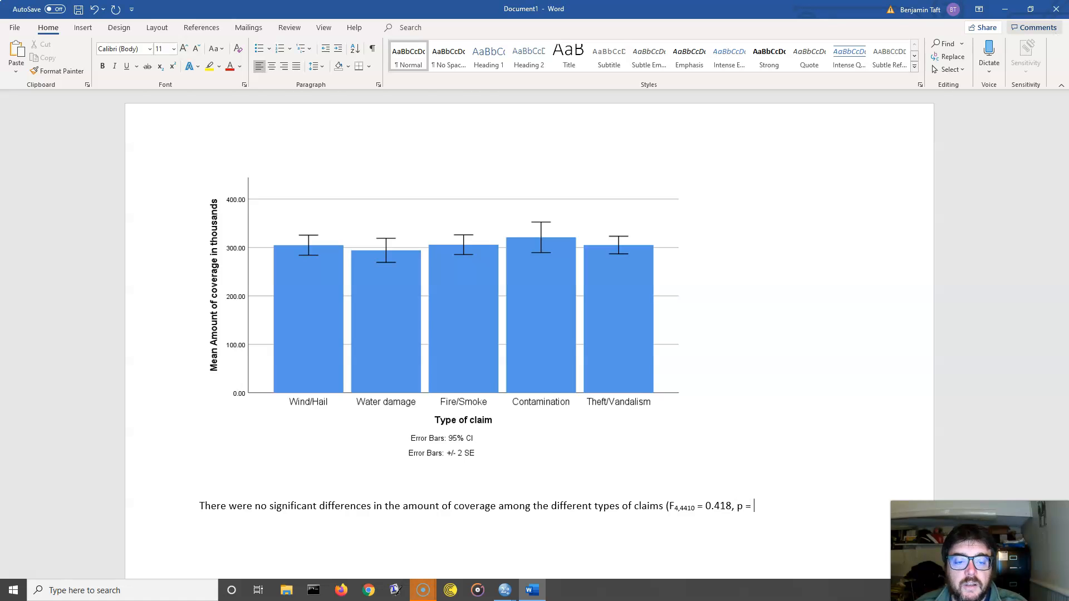
key("alt+Tab")
key("alt+Tab")
type("0.")
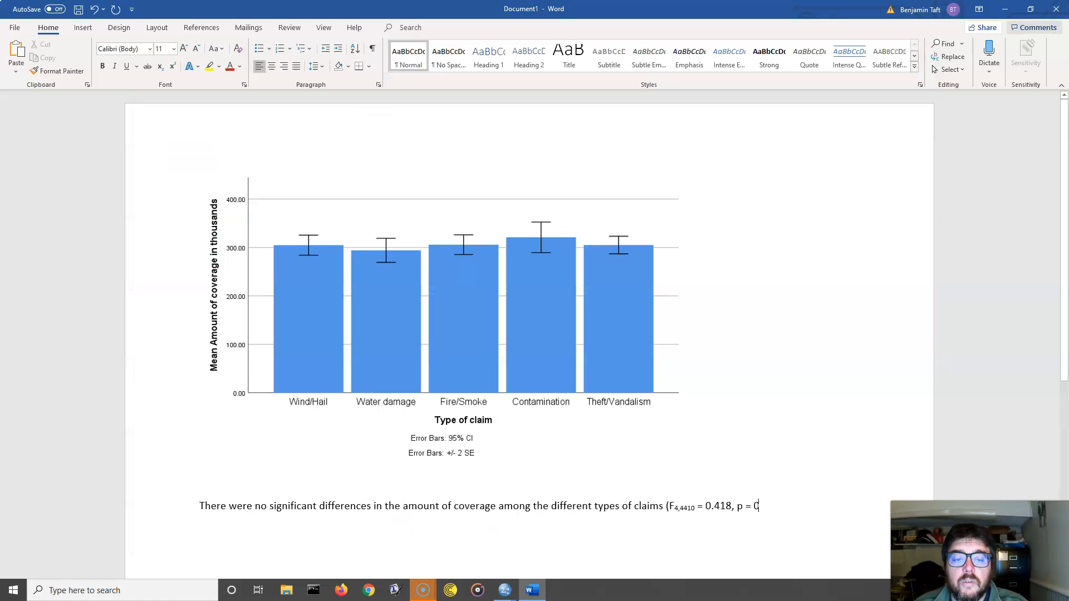
type("796)")
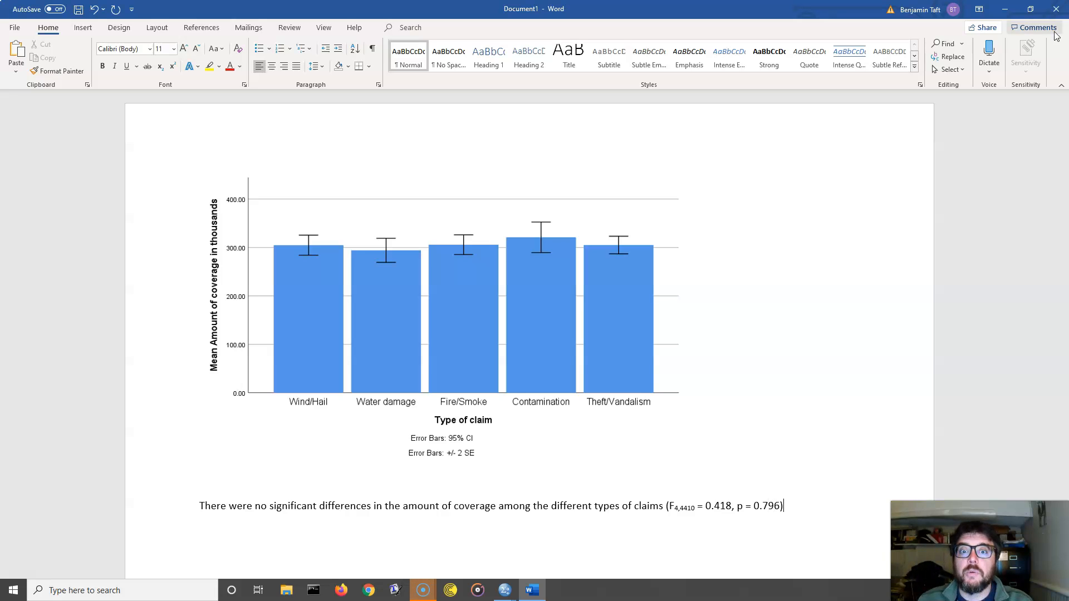
Step: End the sentence with a period and add "Claims of the Contamination type had the largest mean amount of coverage"
type(". R")
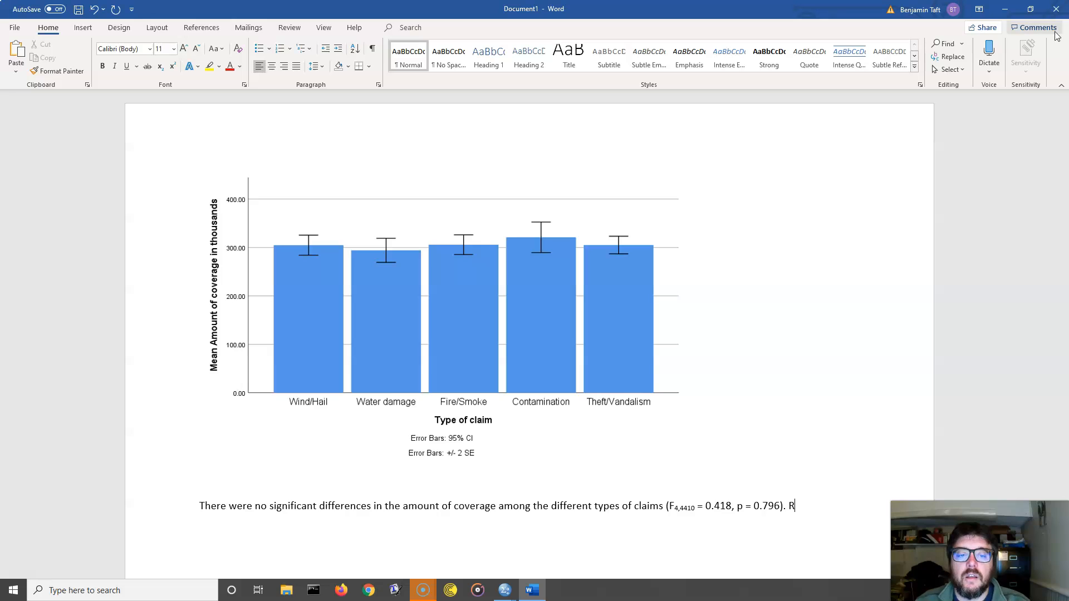
key("BackSpace")
type("C")
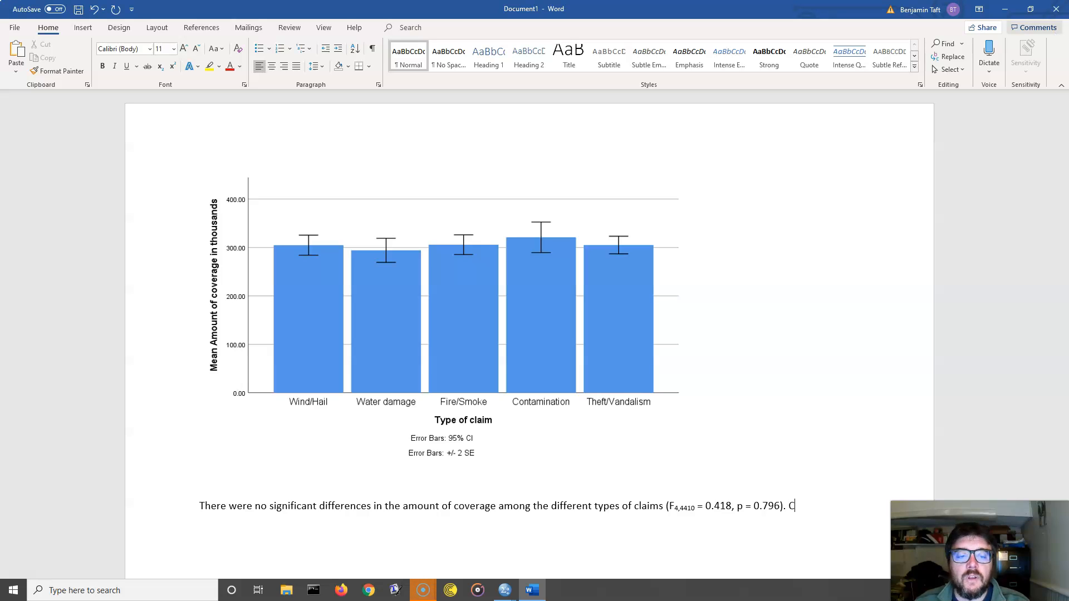
type("laims of the c")
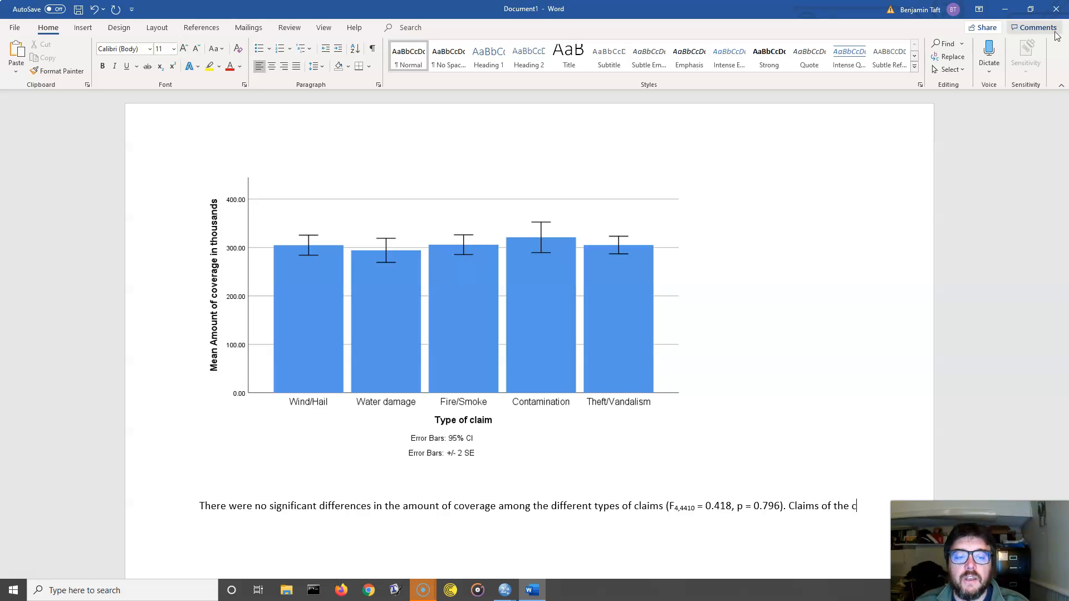
type("COn")
type("taminatio")
type("n type ha")
type("d the largest")
type(" av")
key("BackSpace")
key("BackSpace")
type("mean amount o")
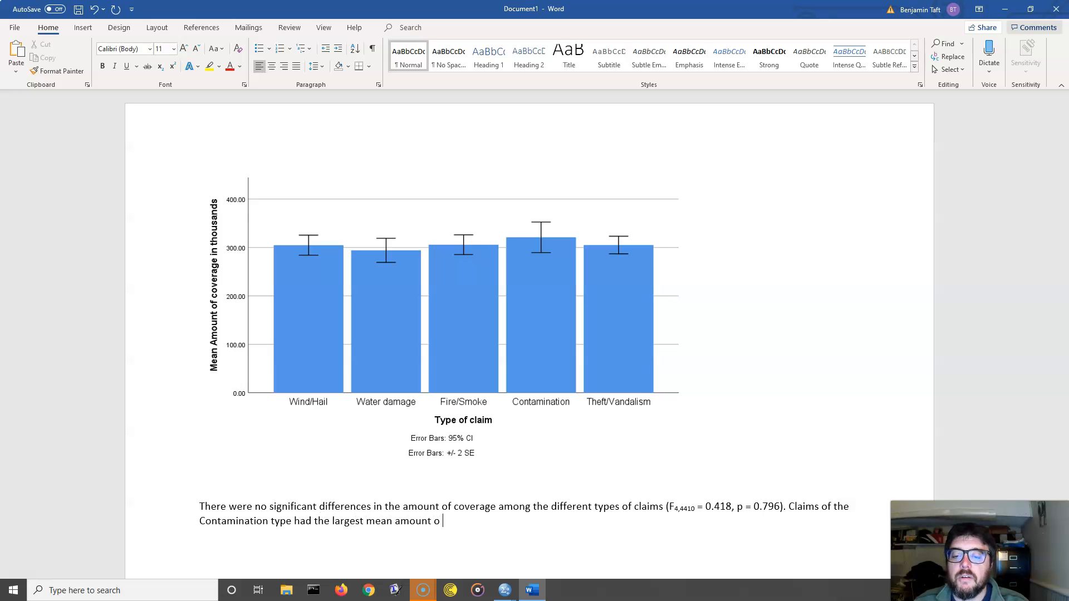
type("f coverage ")
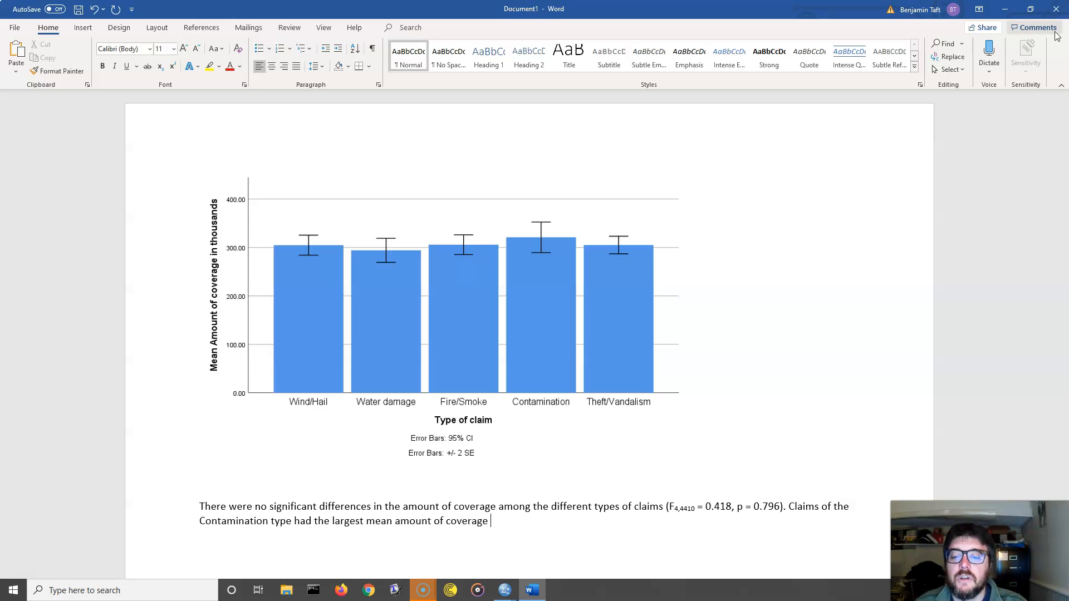
Step: Add "(mean + std. err. = $321007" in Word, taking the Contamination mean from the SPSS Descriptives table
type("(mean + std. err. =")
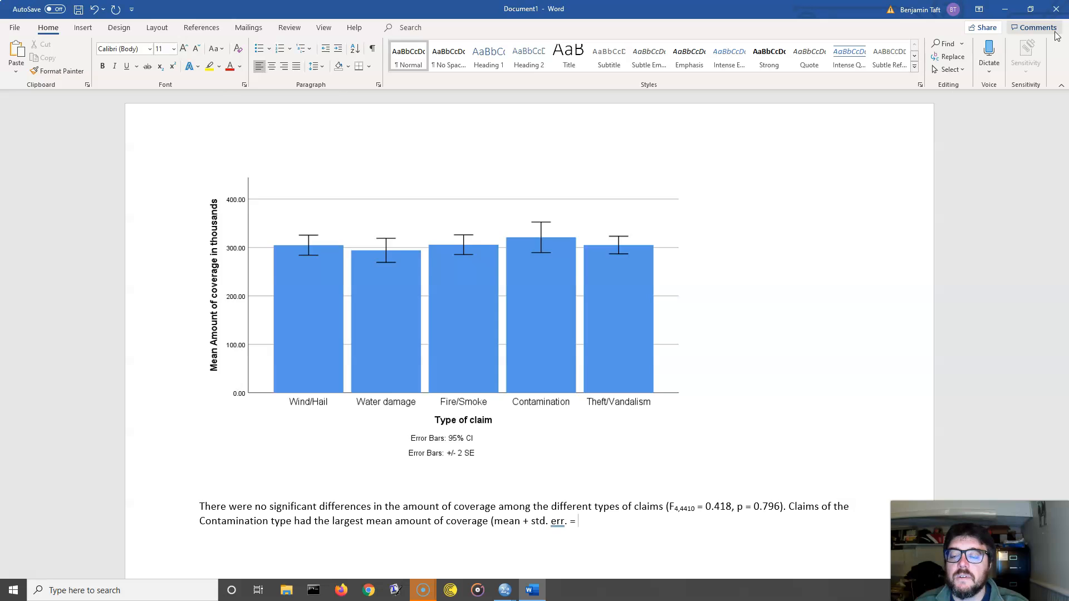
key("alt+Tab")
left_click(381, 295)
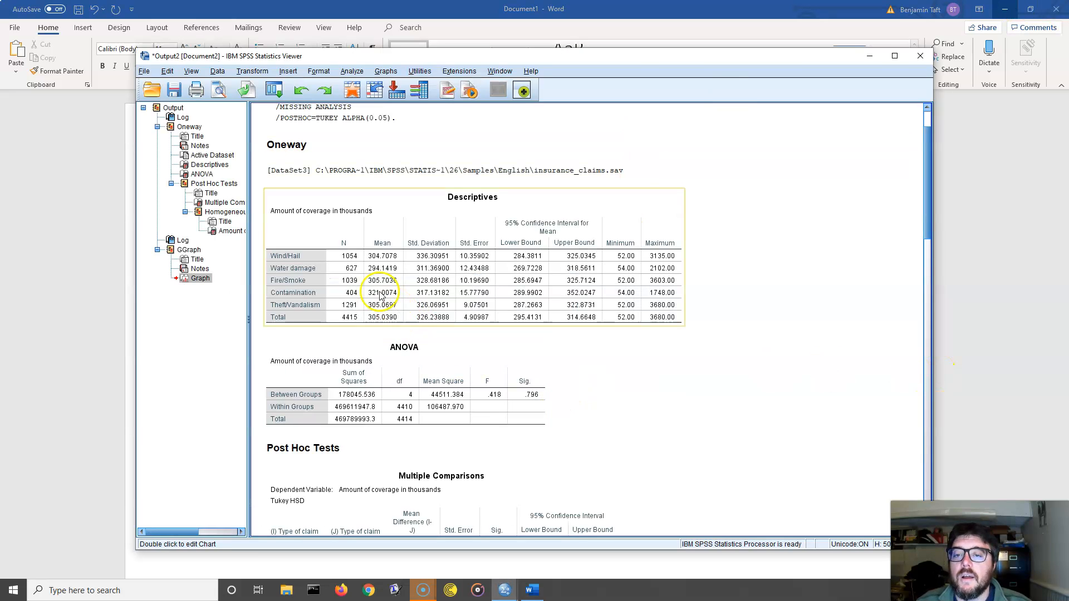
key("alt+Tab")
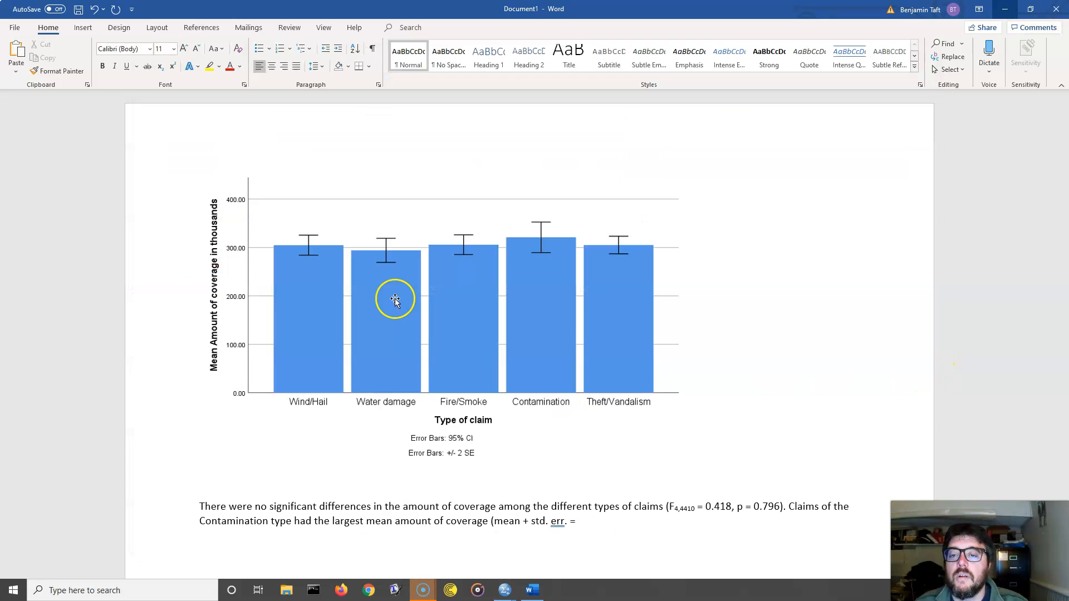
type("$321")
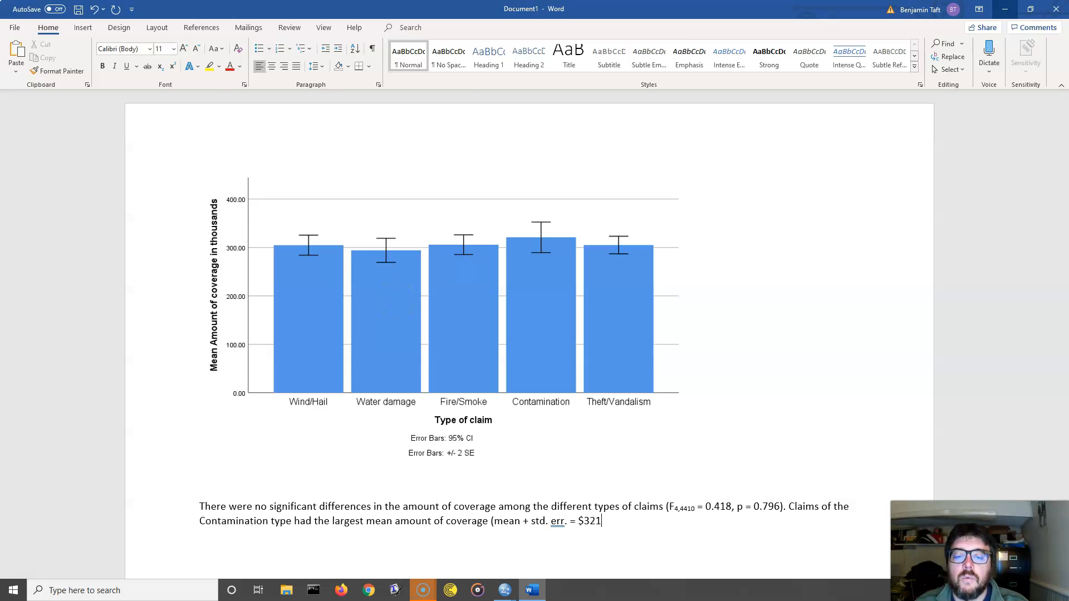
key("alt+Tab")
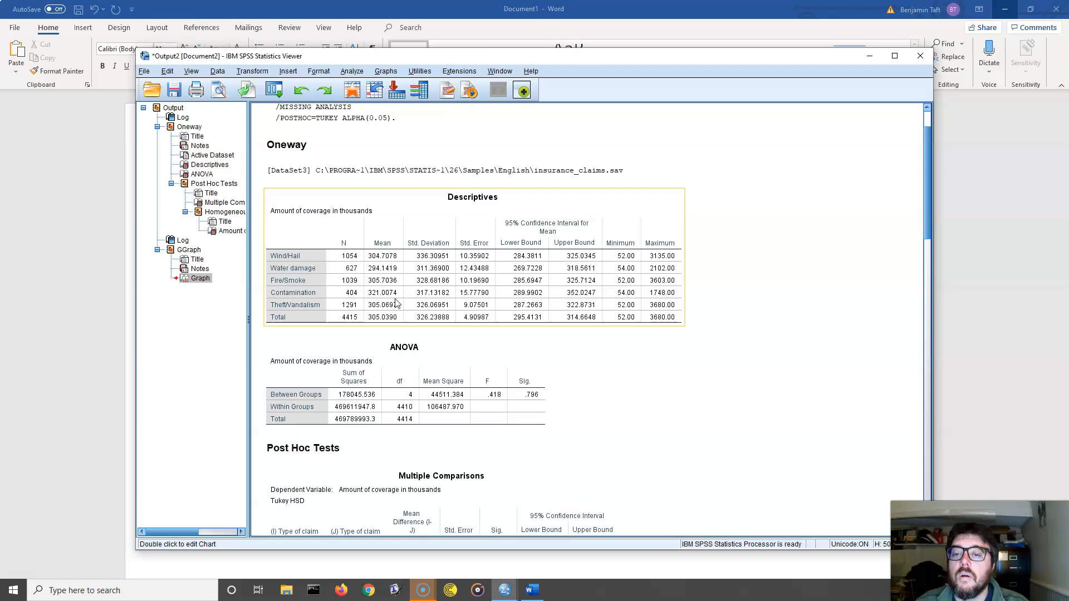
key("alt+Tab")
type("007")
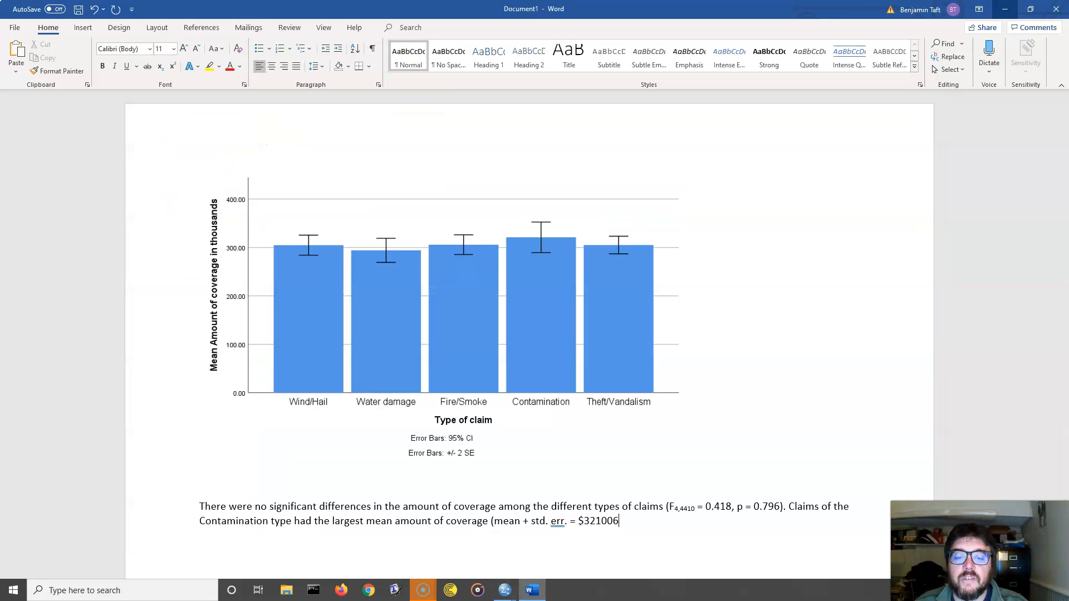
Step: Continue the parenthesis in Word with "+ $9075" as the standard error, consulting the SPSS Descriptives table
type(" +")
key("alt+Tab")
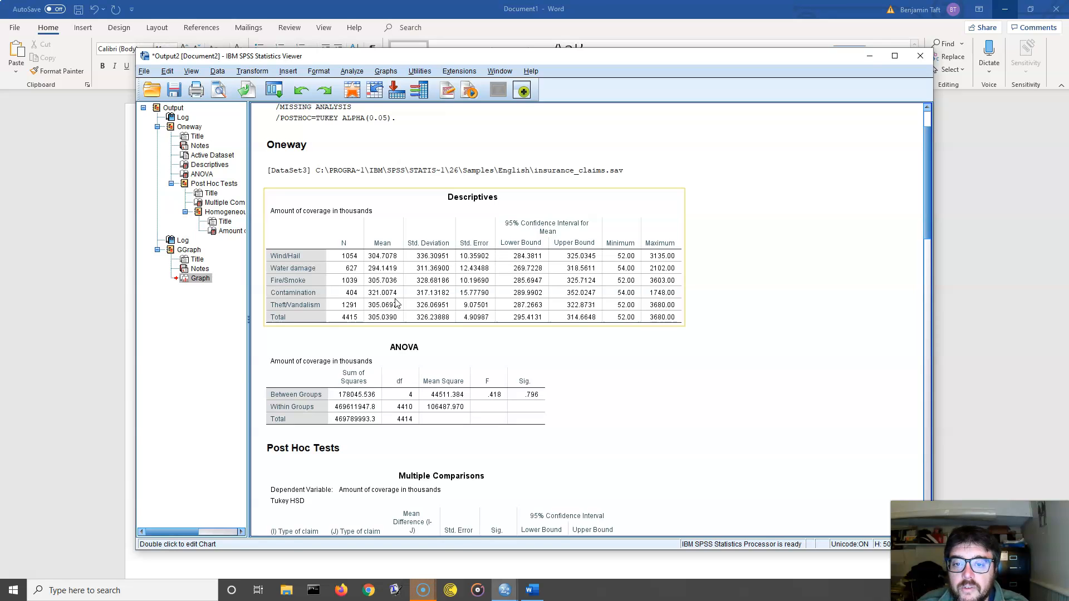
key("alt+Tab")
key("BackSpace")
type("$907")
type("6")
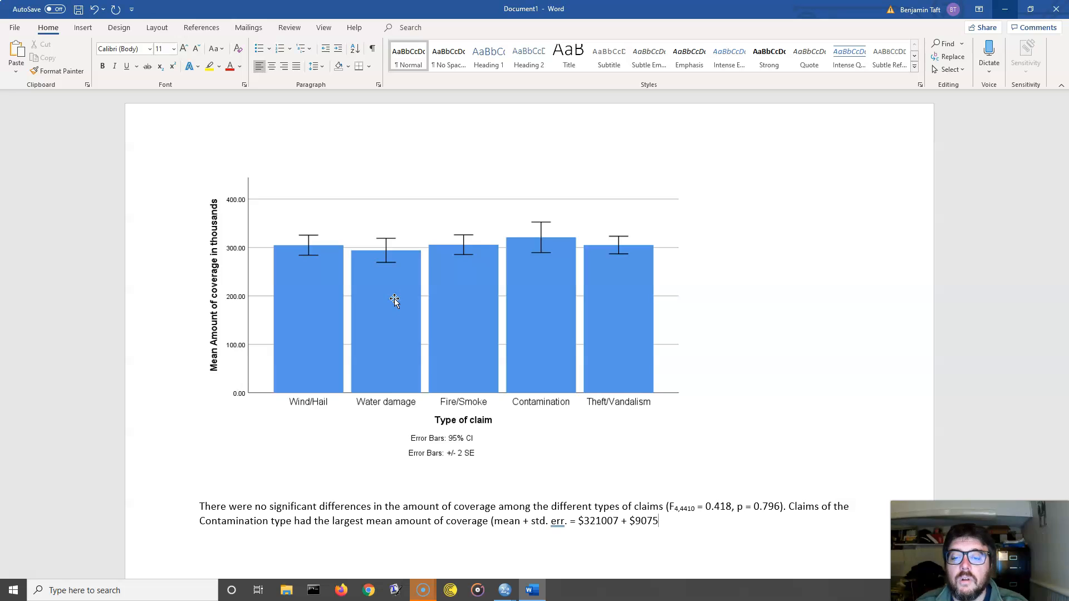
Step: Close the parenthesis and continue with ", and Water Damage claim had the smallest amount of coverage, on average ("
type(") , and water")
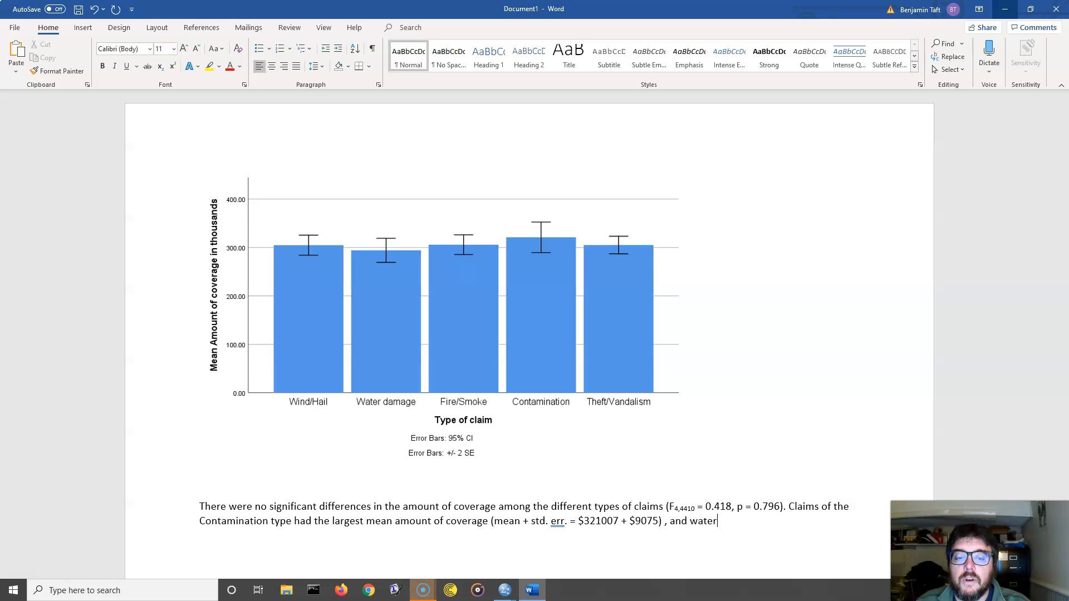
type("Water Damage c")
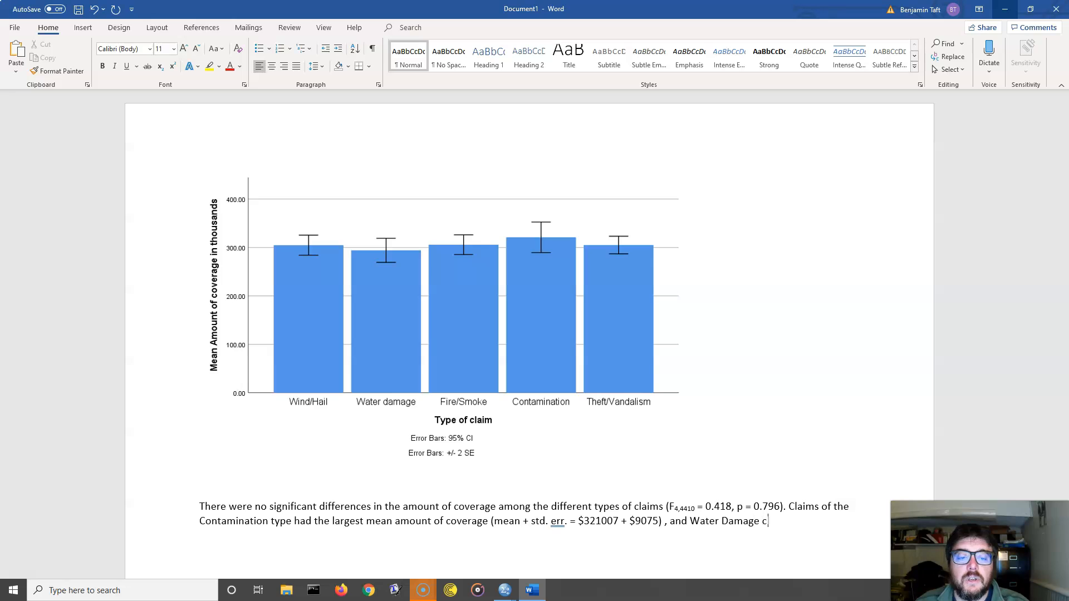
type("laim had the")
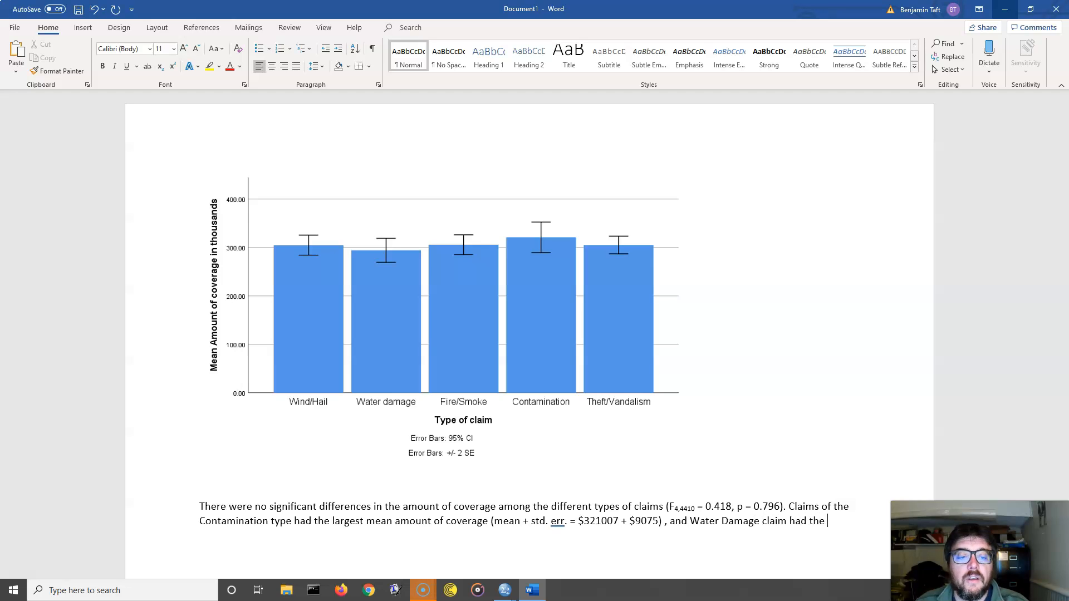
type(" smallest amount o")
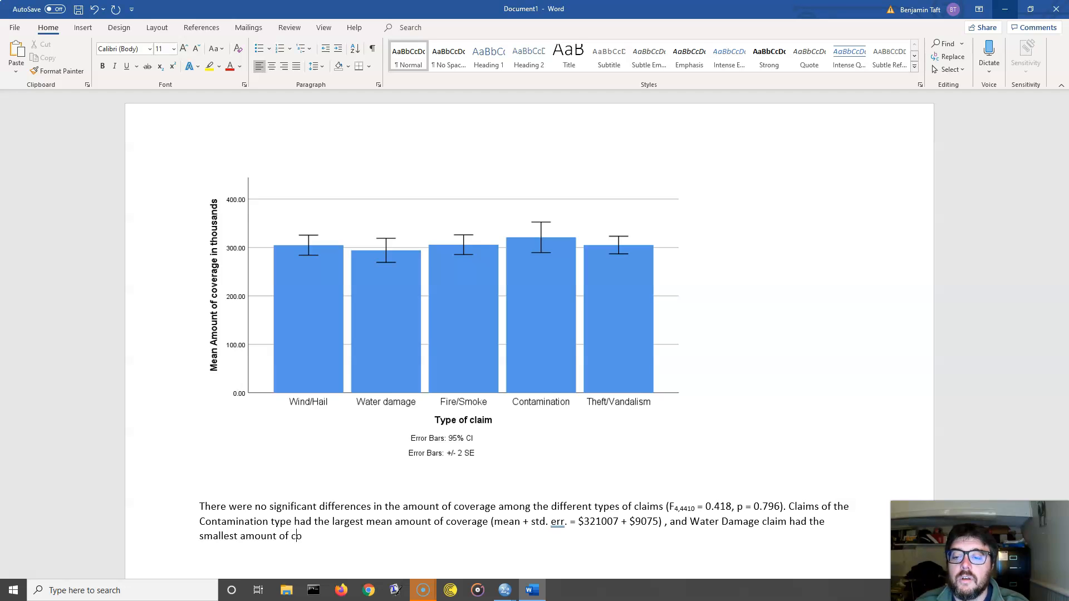
type("f coverage, on average (")
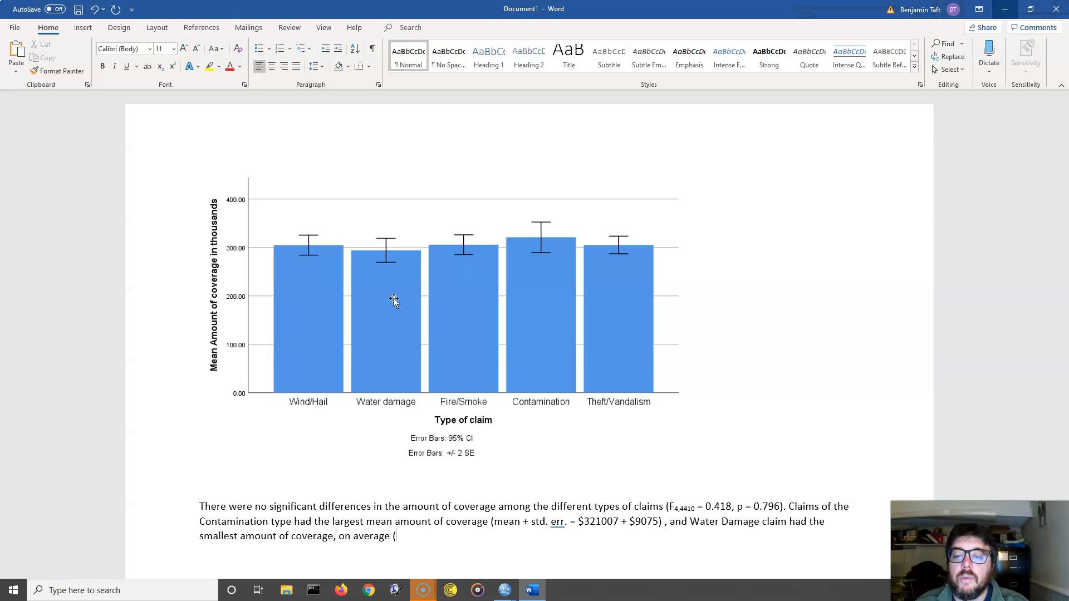
Step: Look up the Water damage mean in the SPSS Descriptives table and enter it in Word as "$294142"
key("alt+Tab")
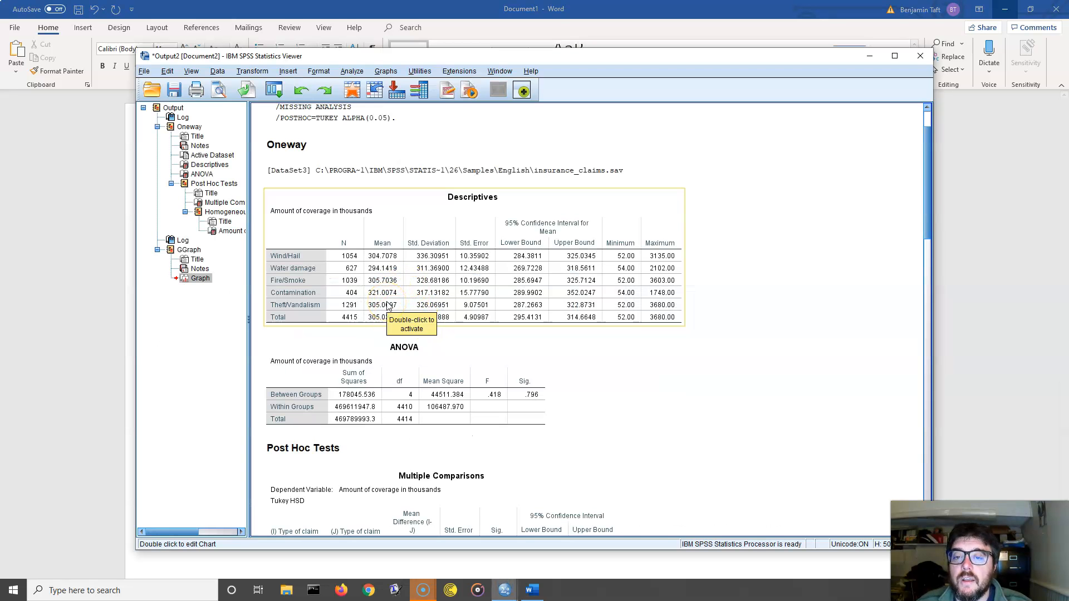
scroll(752, 453, "down", 10)
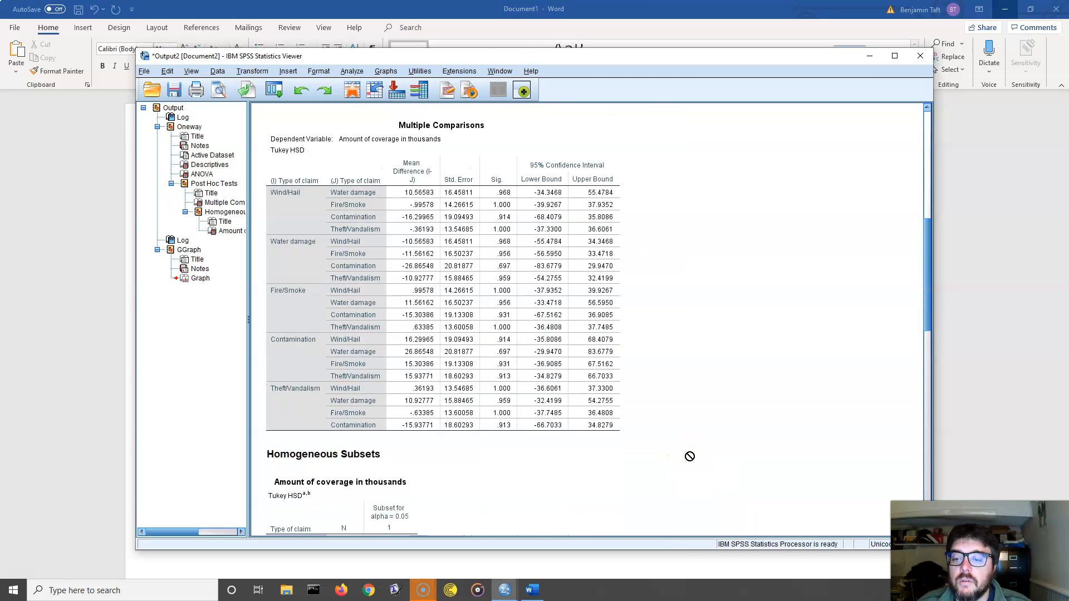
scroll(689, 456, "down", 3)
scroll(689, 456, "up", 12)
left_click(534, 370)
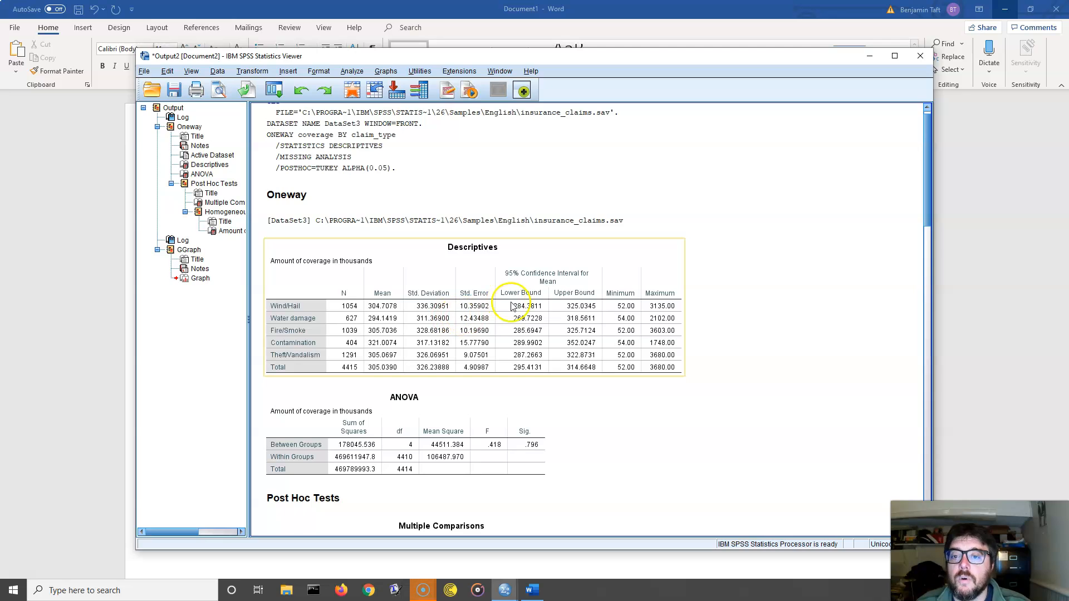
key("alt+Tab")
type("$25")
key("BackSpace")
type("94142")
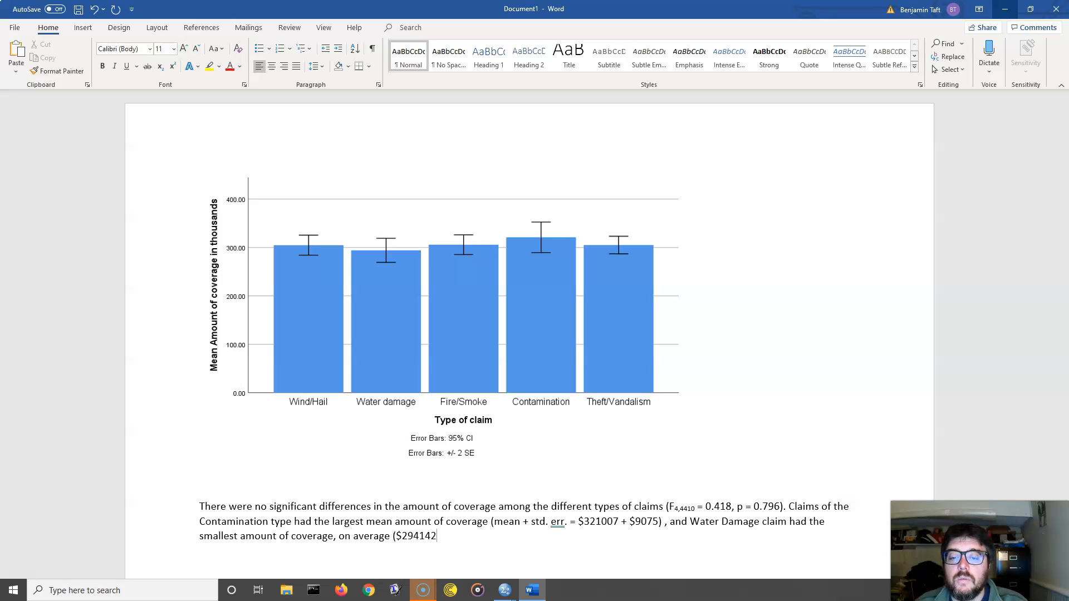
Step: Complete the sentence in Word with "+ $12435).", using the Water damage standard error from the SPSS Descriptives table
type(" +")
key("alt+Tab")
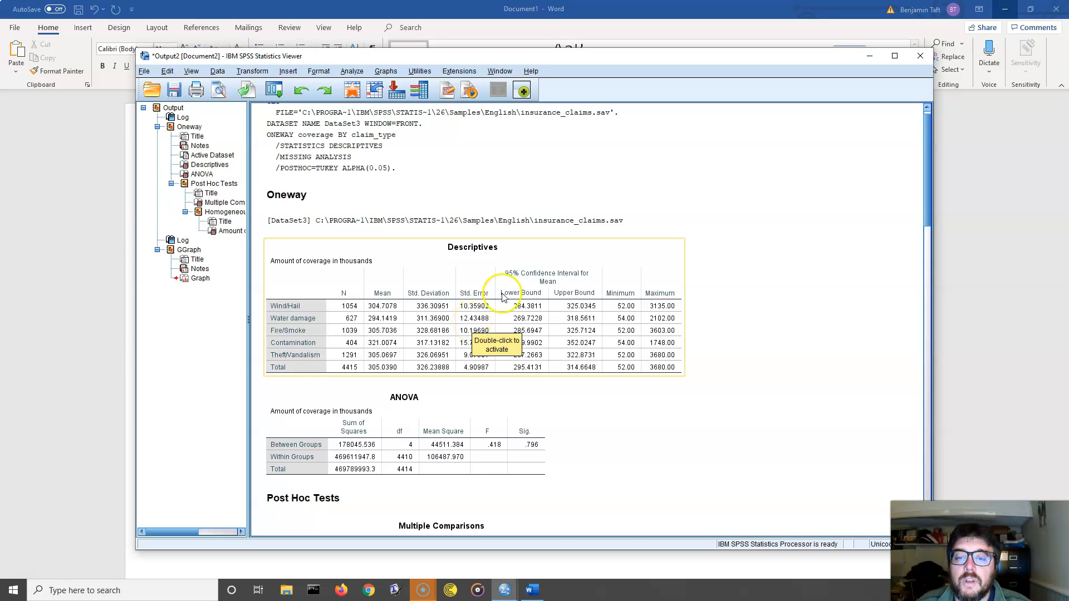
key("alt+Tab")
type("$12435)")
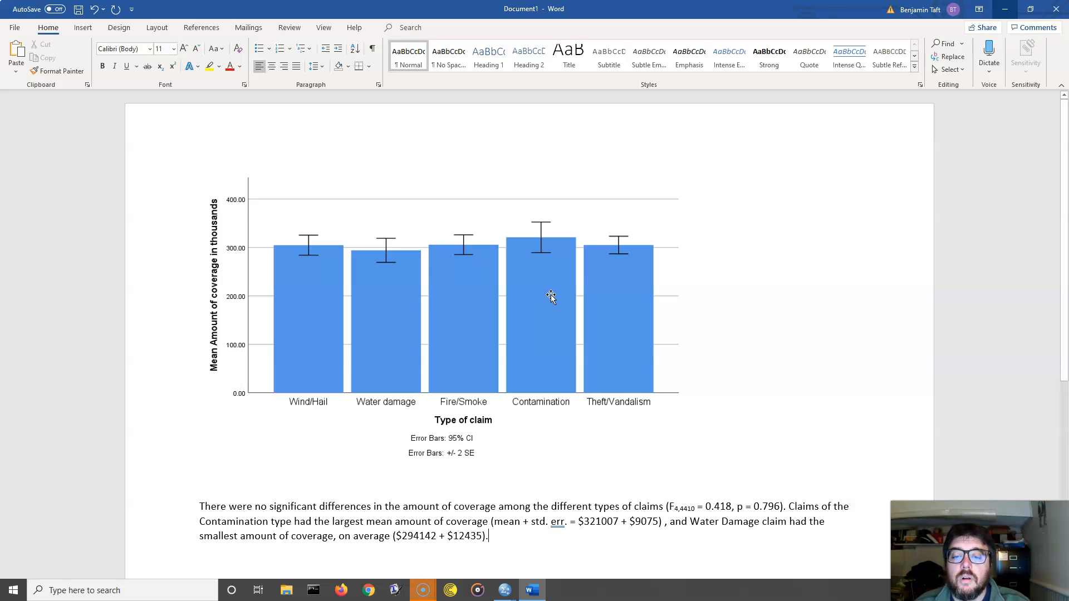
type(".")
Step: Insert thousands separators in the four dollar amounts so they read $12,435, $294,142, $321,007 and $9,075
key("Left")
key("Left")
key("Left")
key("Left")
key("Left")
key("Left")
type(",")
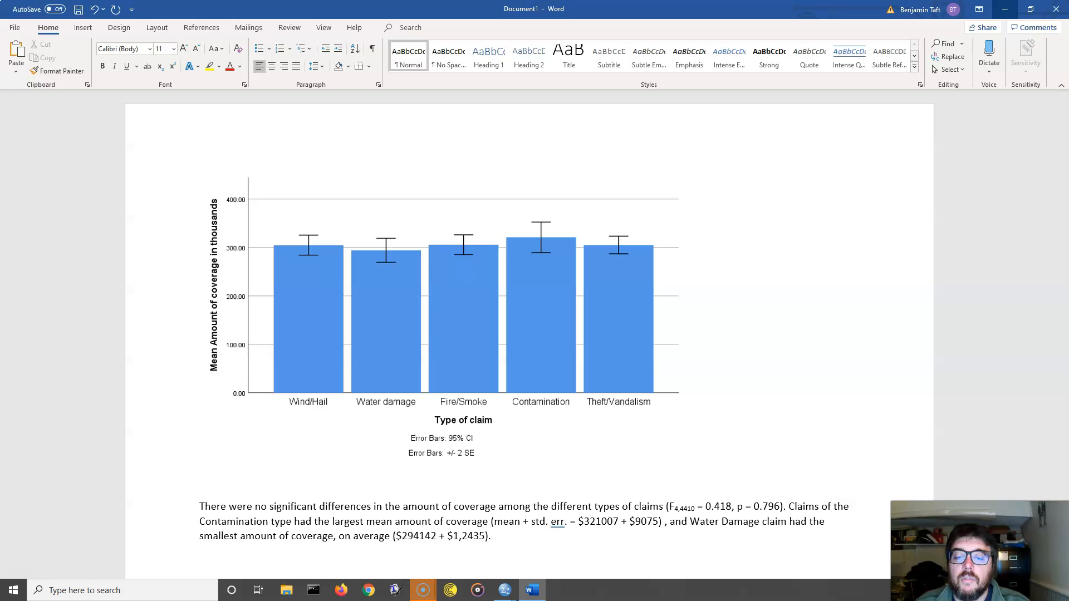
key("BackSpace")
type(",")
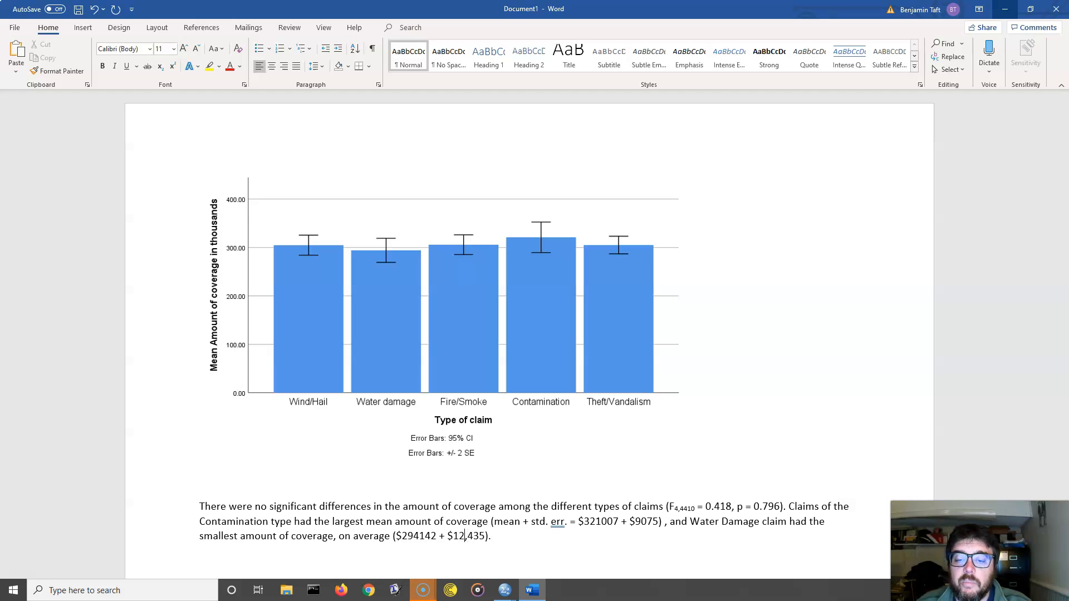
type(",")
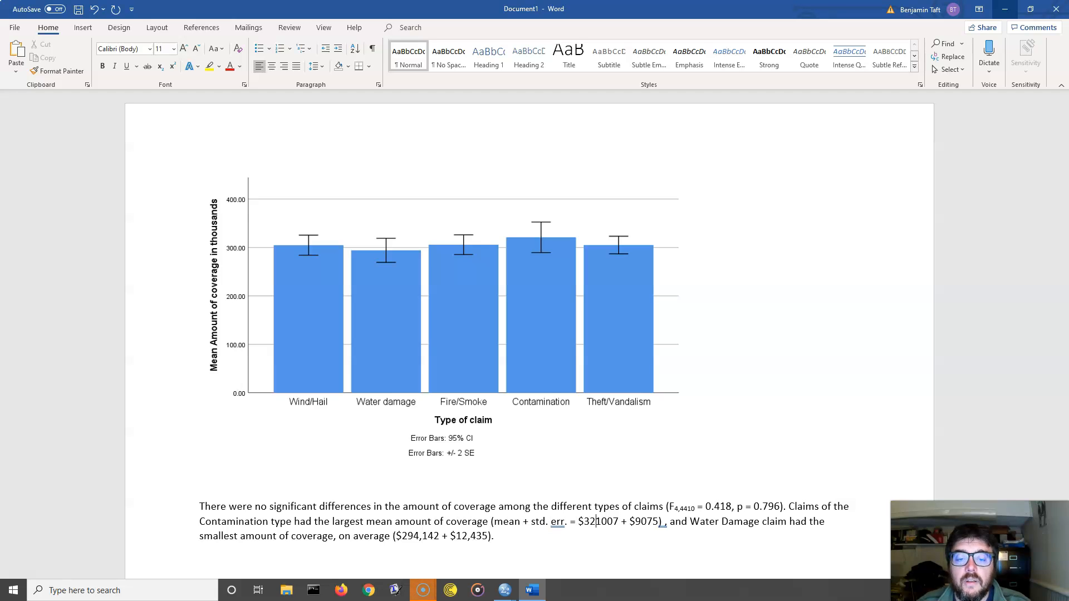
left_click(601, 521)
type(",")
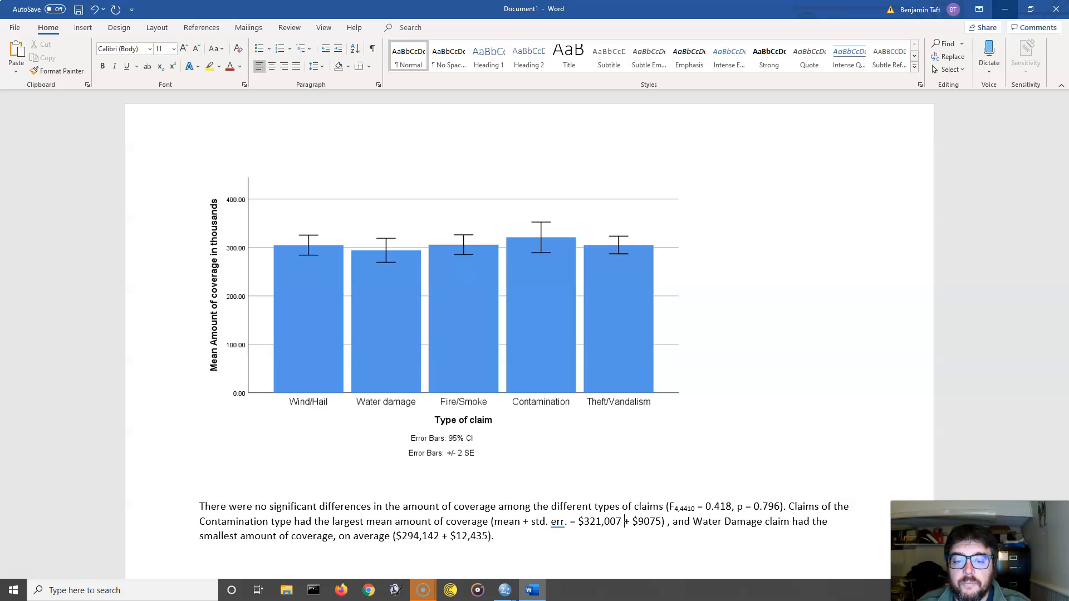
type(",")
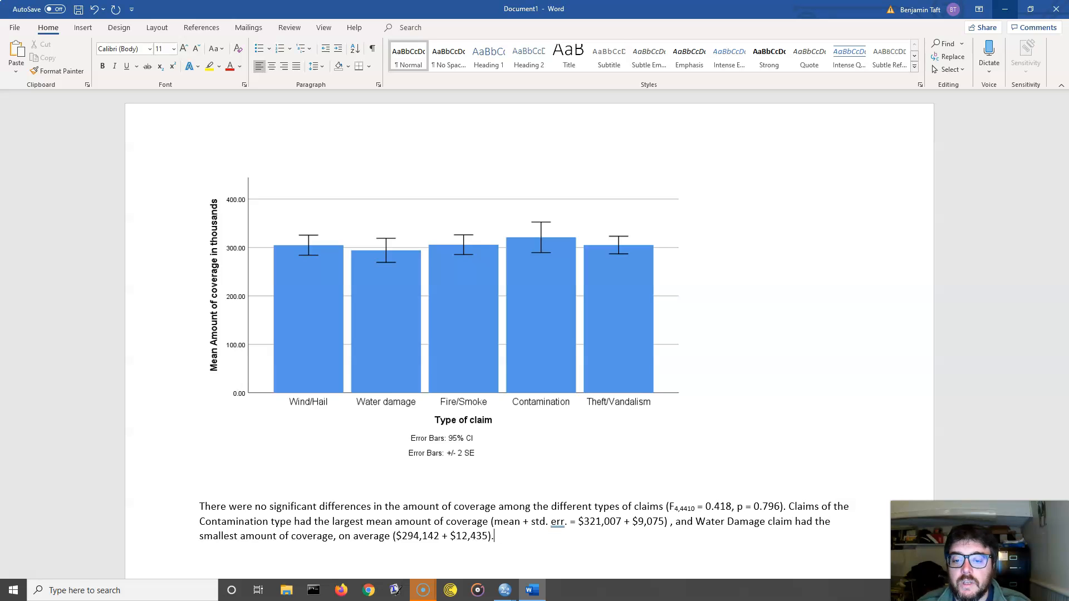